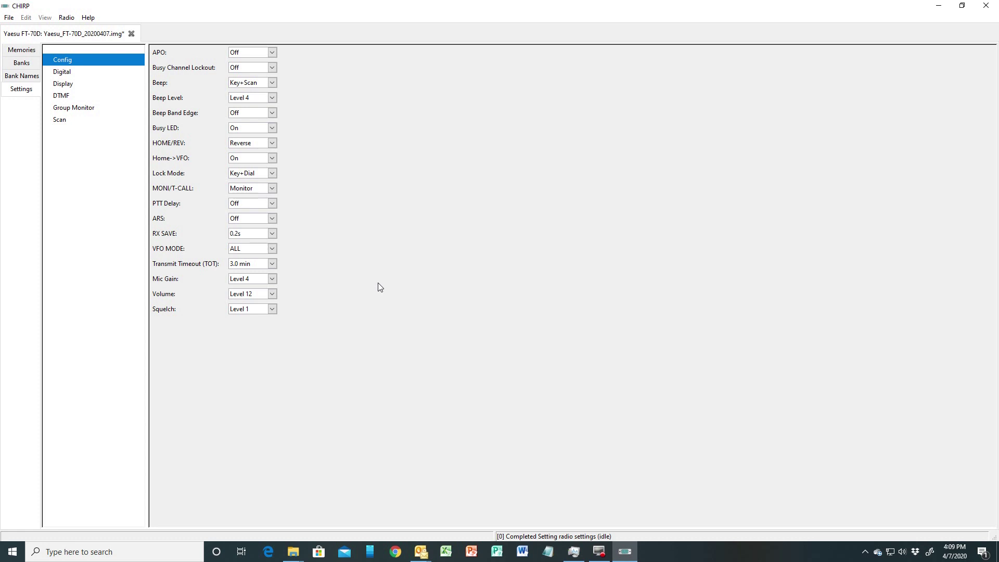
- Review the radio's Config settings, including the available options for APO and HOME/REV
left_click(22, 91)
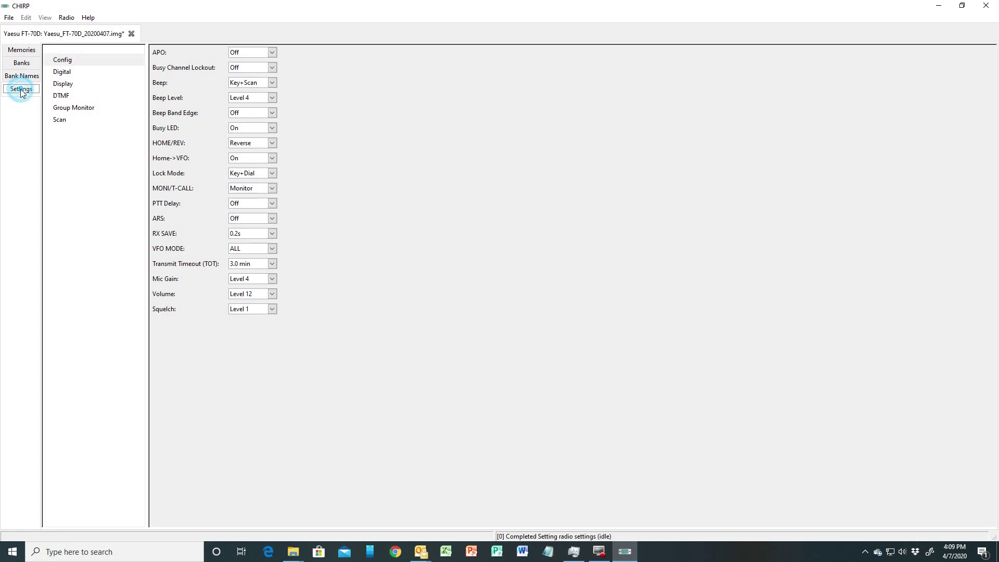
left_click(110, 63)
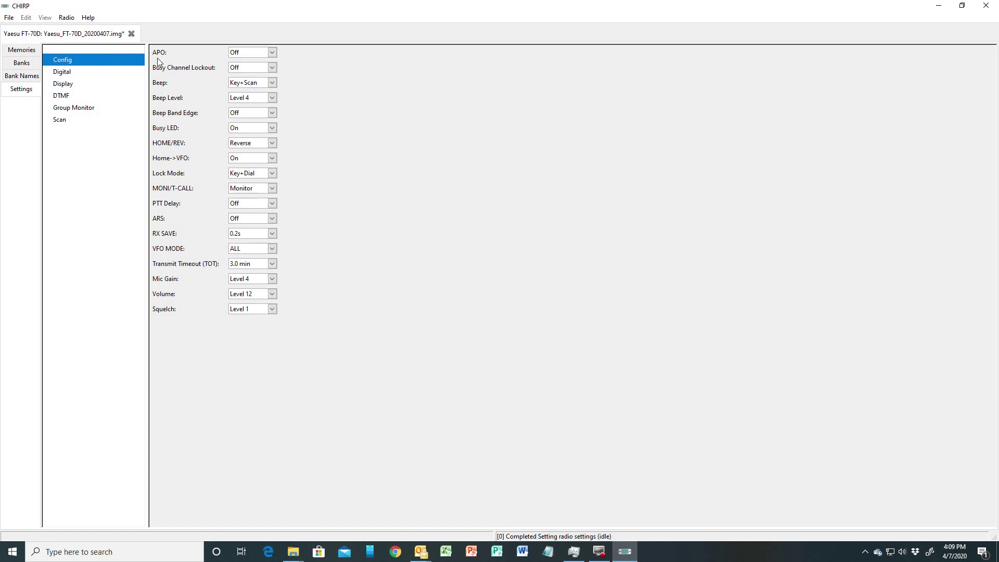
left_click(272, 52)
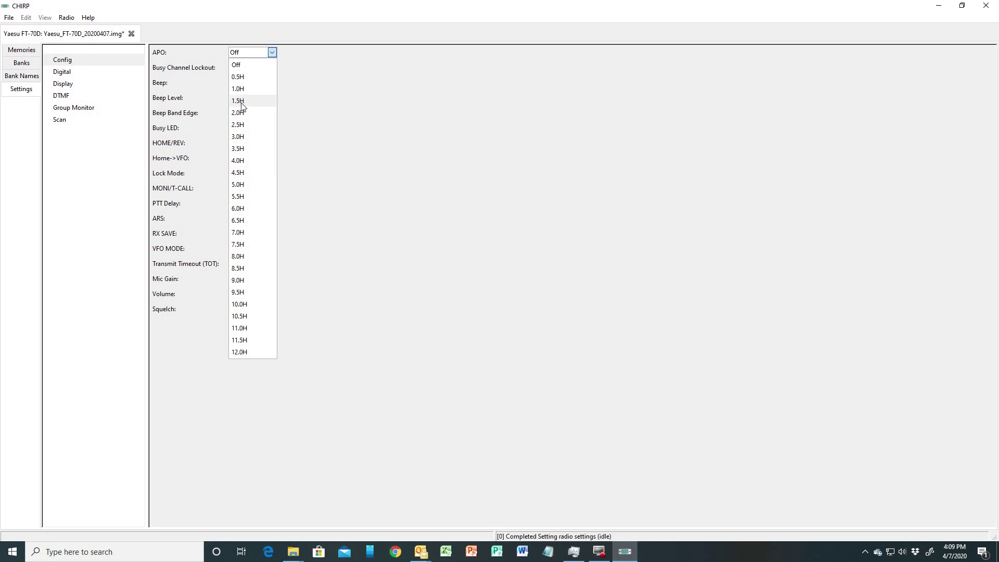
left_click(271, 53)
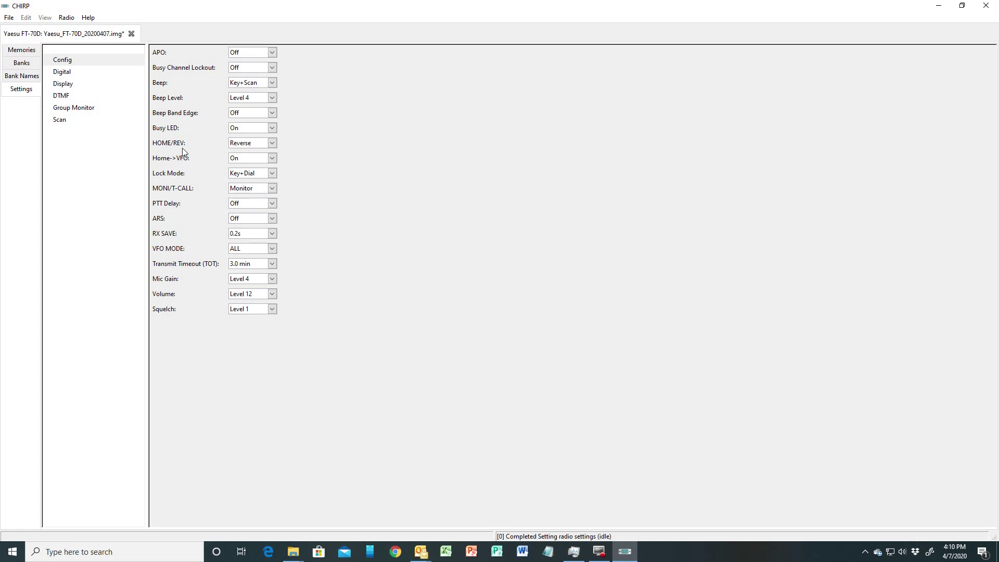
left_click(272, 144)
left_click(233, 146)
- Review the Digital settings with the TX DG-ID options, plus the Display, DTMF, Group Monitor and Scan settings
left_click(67, 74)
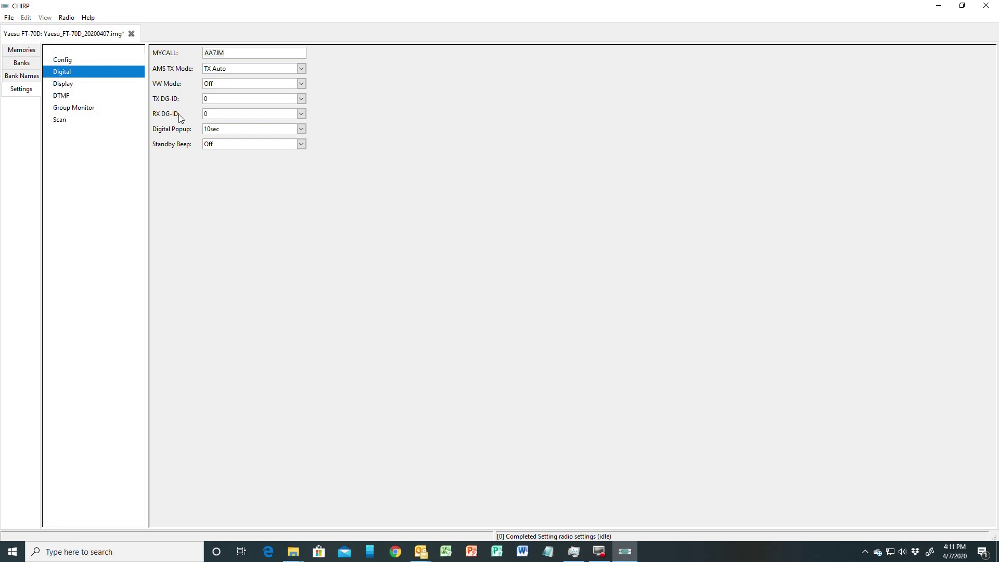
left_click(302, 99)
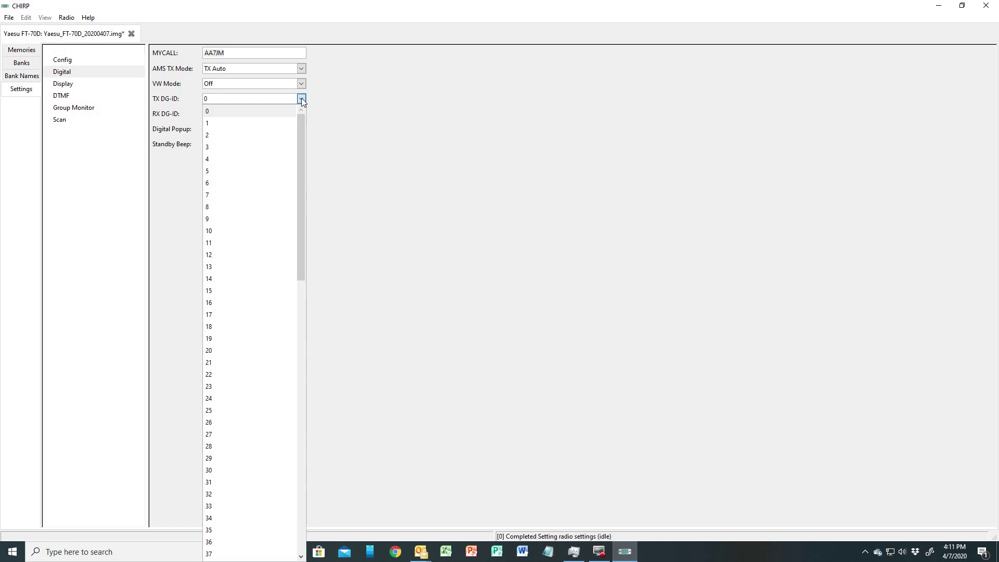
left_click(302, 99)
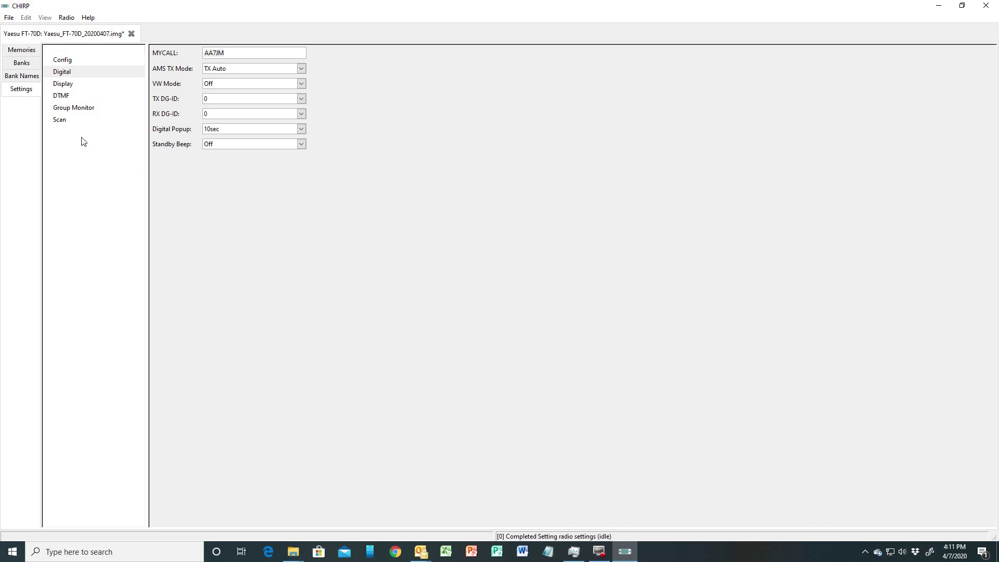
left_click(67, 87)
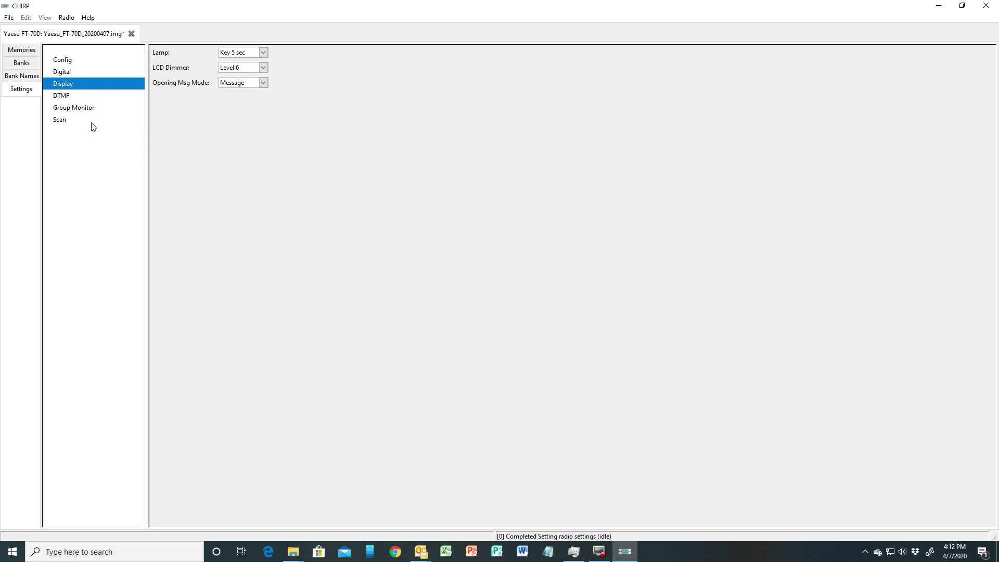
left_click(70, 97)
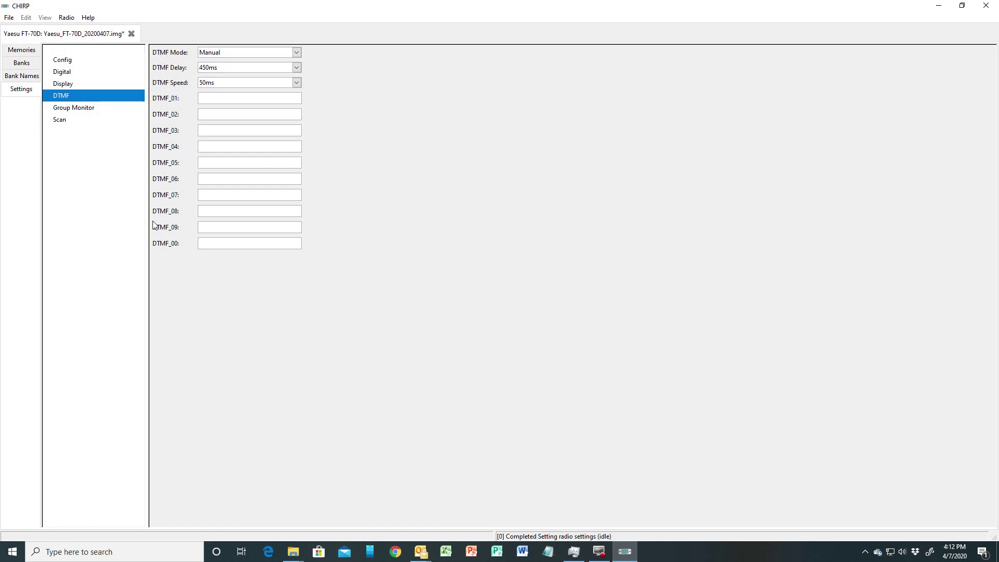
left_click(80, 109)
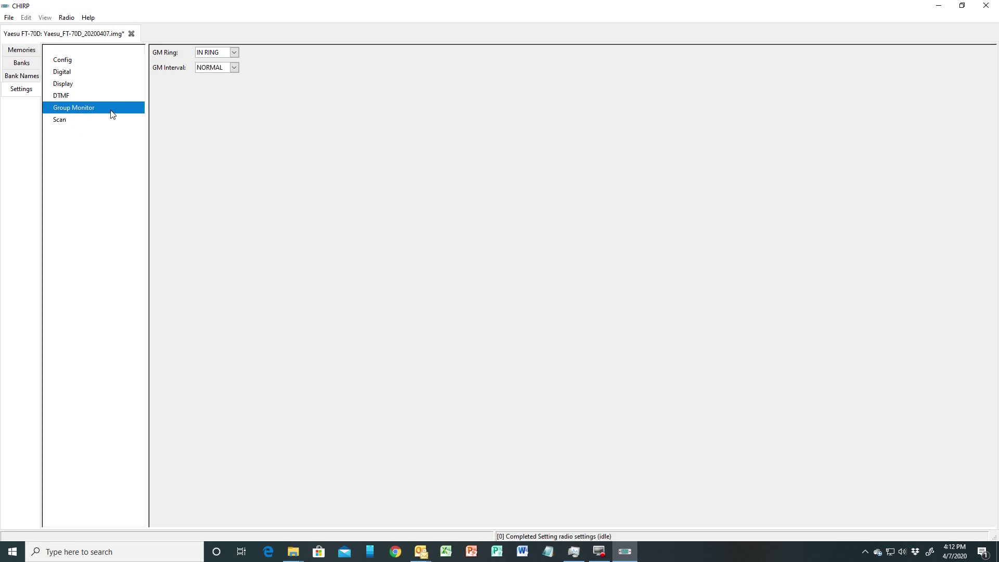
left_click(60, 120)
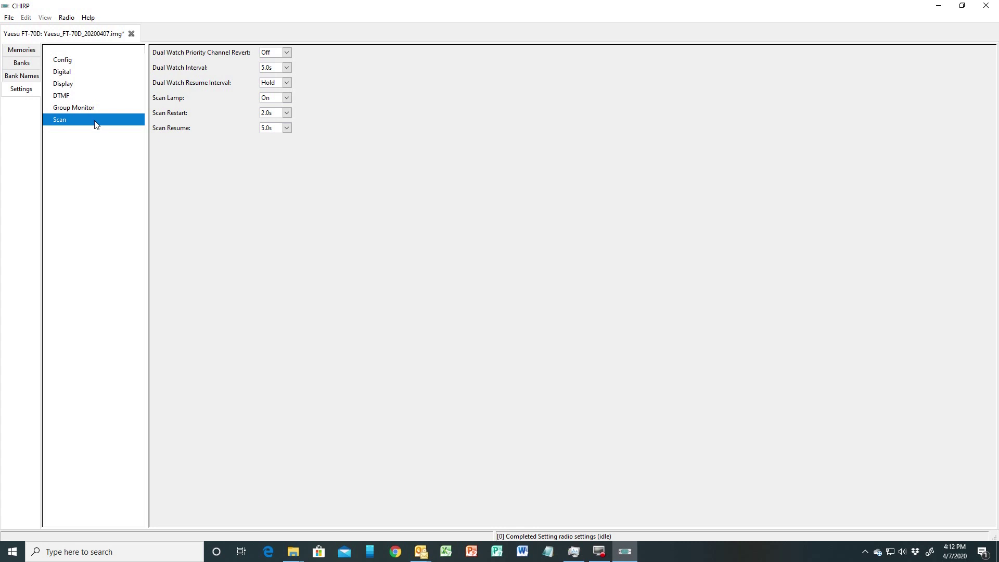
- Review the bank assignments and the memory list, and check the file's save options
left_click(27, 64)
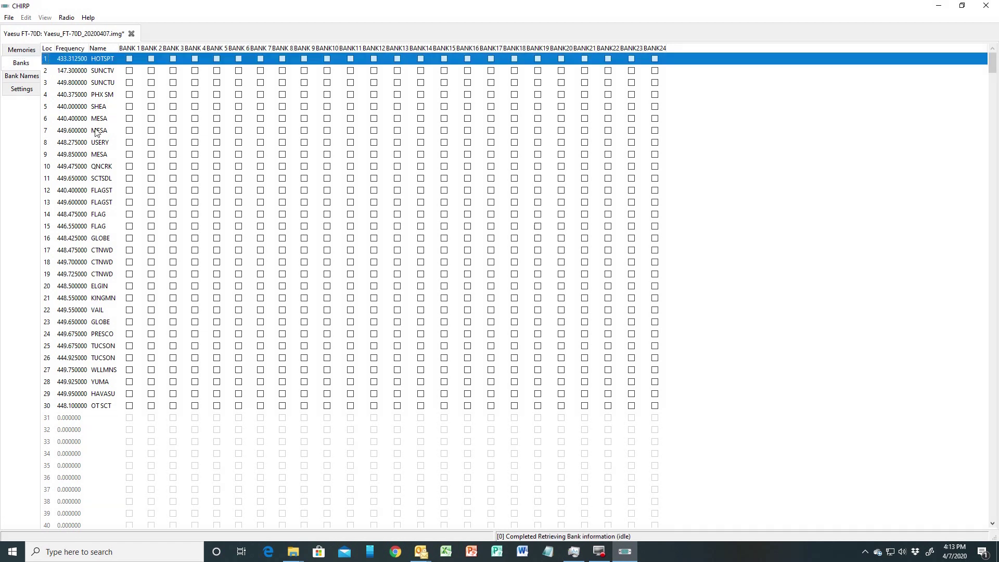
left_click(22, 51)
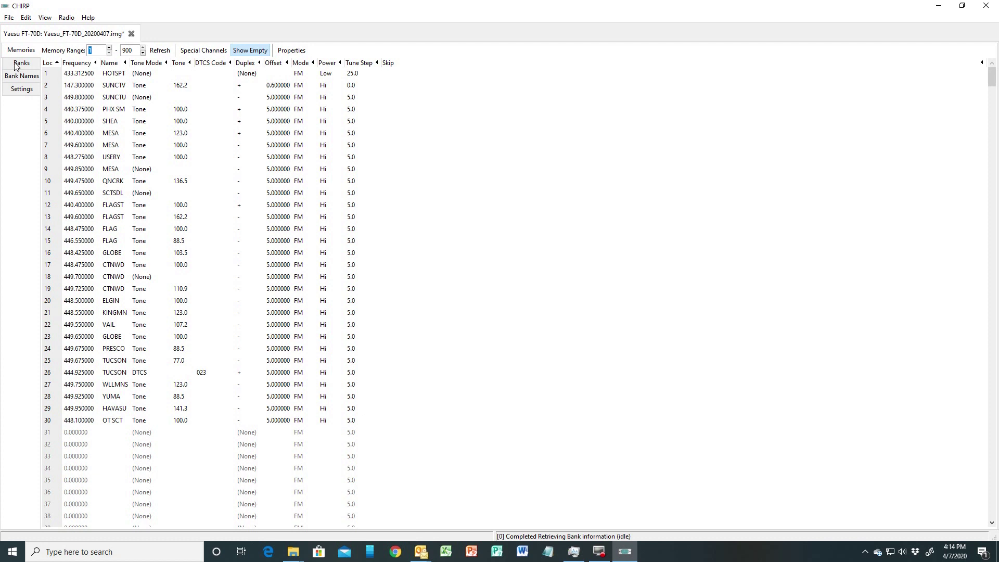
left_click(9, 18)
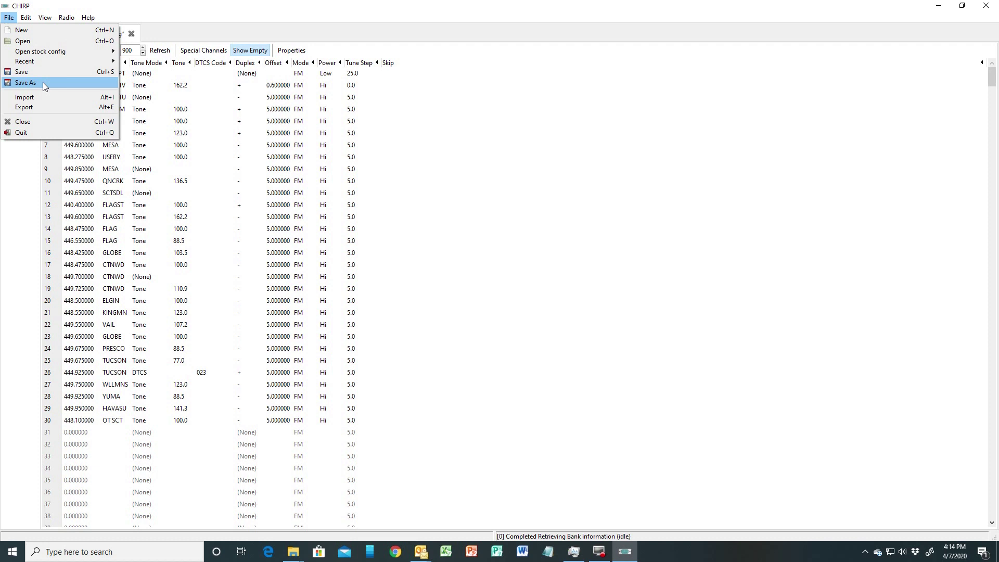
mouse_move(69, 18)
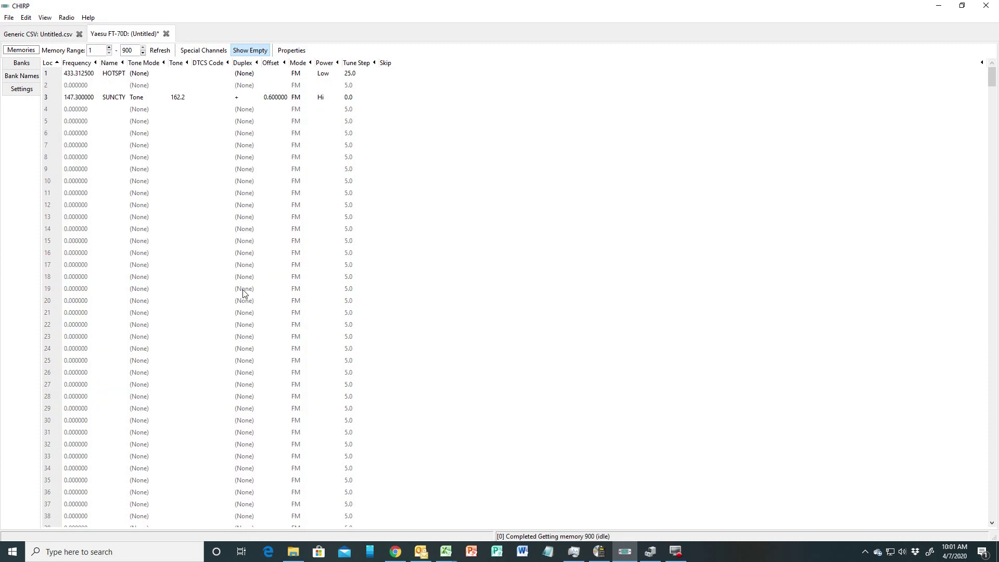
- Try a download from the Yaesu FT-70D on port COM5, dismissing the instructions and cancelling the cloning
left_click(67, 18)
mouse_move(88, 17)
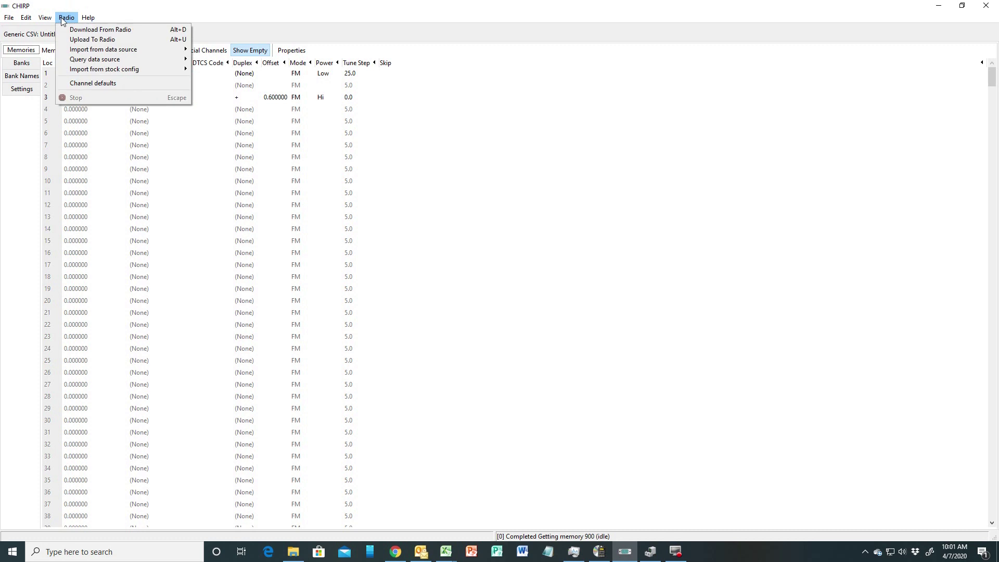
left_click(100, 29)
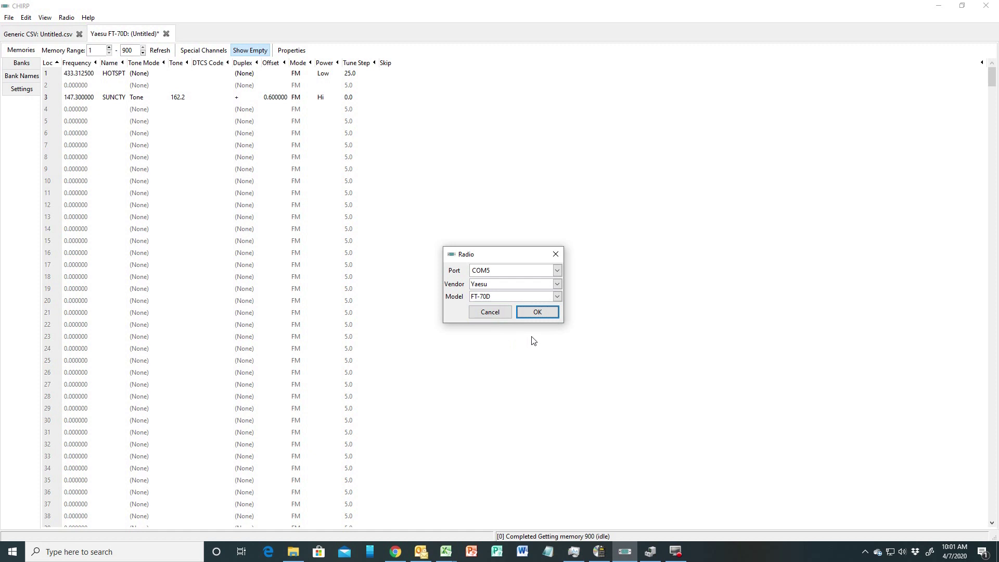
left_click(536, 313)
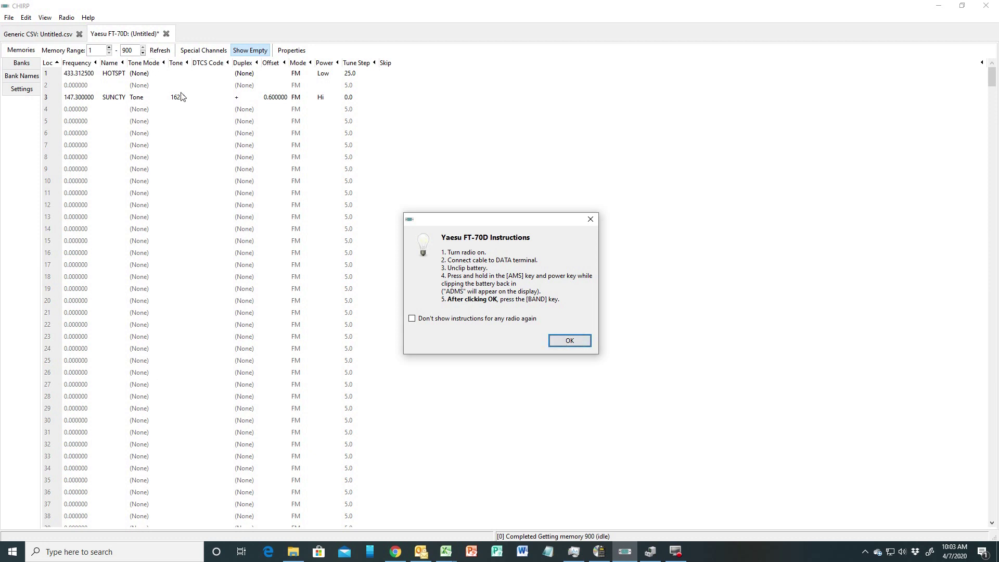
left_click(590, 219)
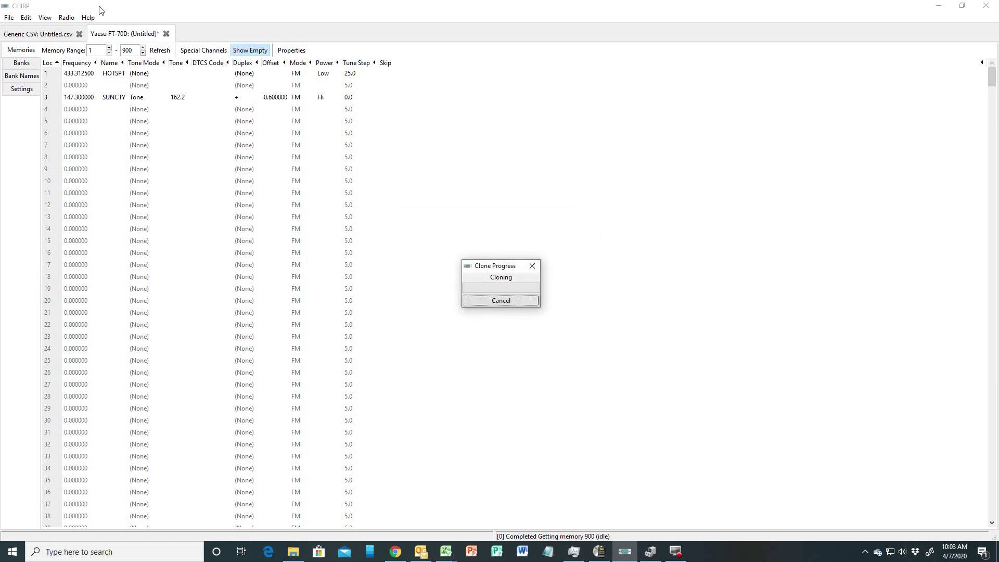
left_click(531, 267)
- Delete the empty memory at location 2 in the Yaesu FT-70D list and shift the block up
left_click(133, 34)
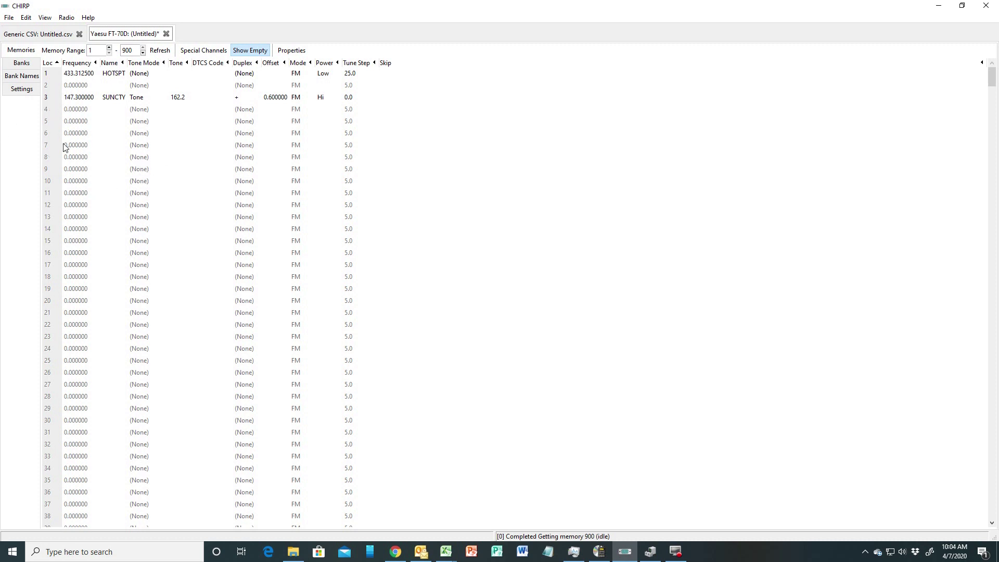
left_click(48, 86)
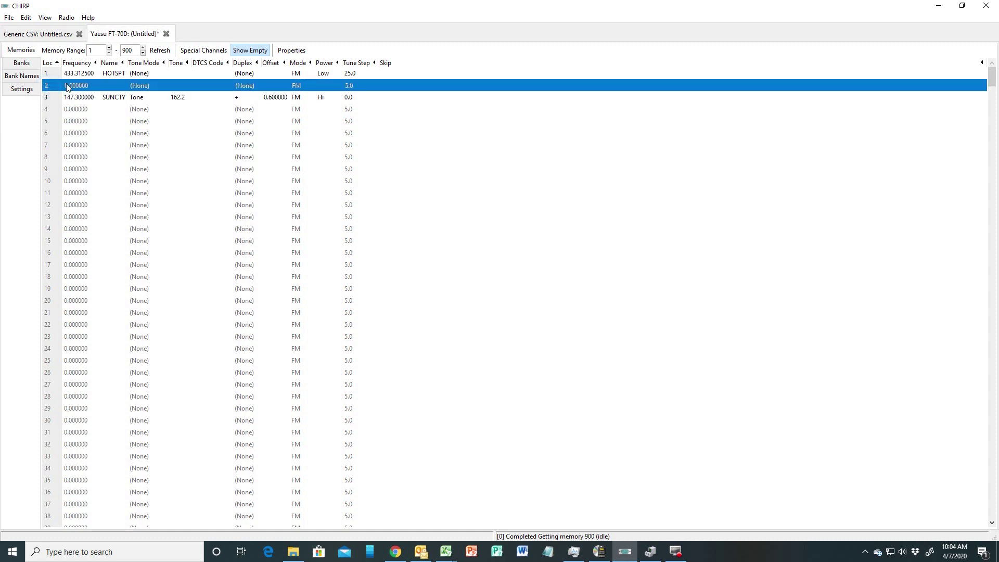
right_click(66, 83)
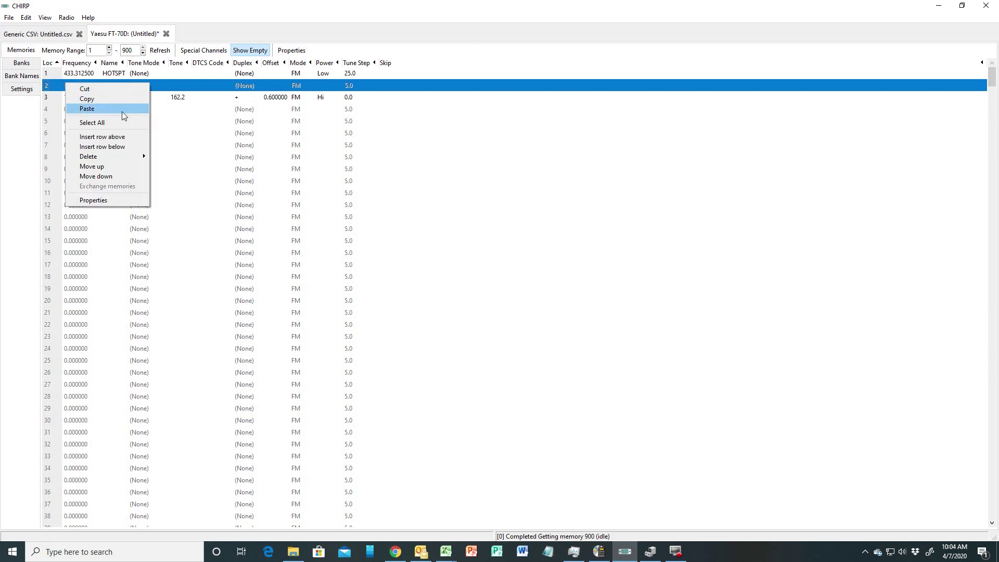
mouse_move(101, 158)
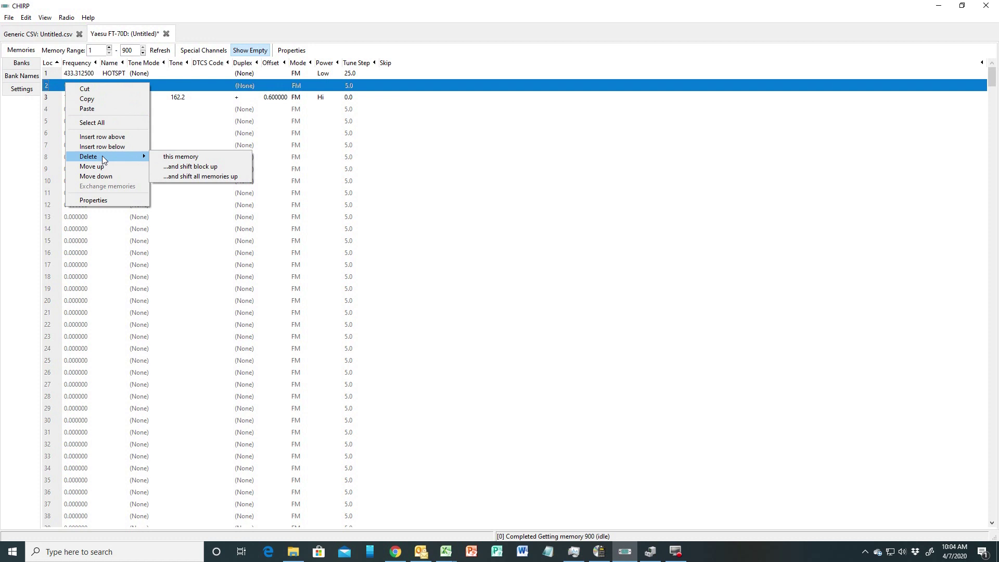
left_click(191, 167)
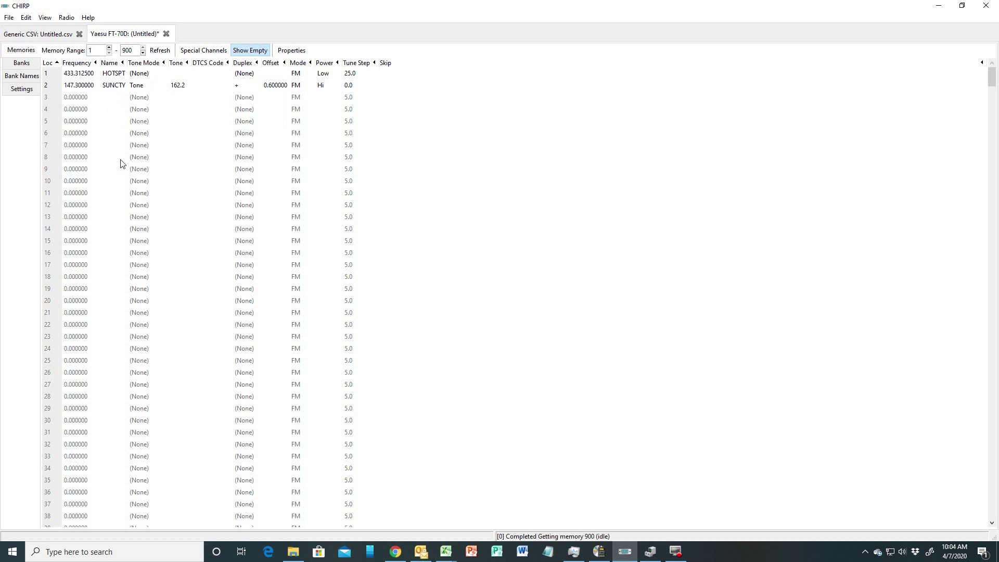
- Run a RepeaterBook political query for Arizona, all counties, on the 70 centimeters (440MHz) band
left_click(71, 20)
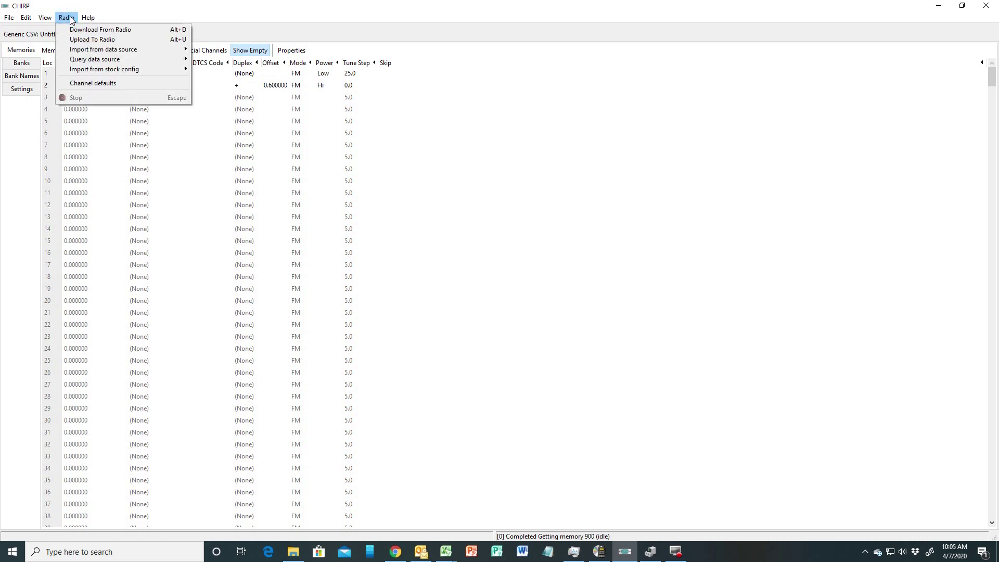
mouse_move(116, 62)
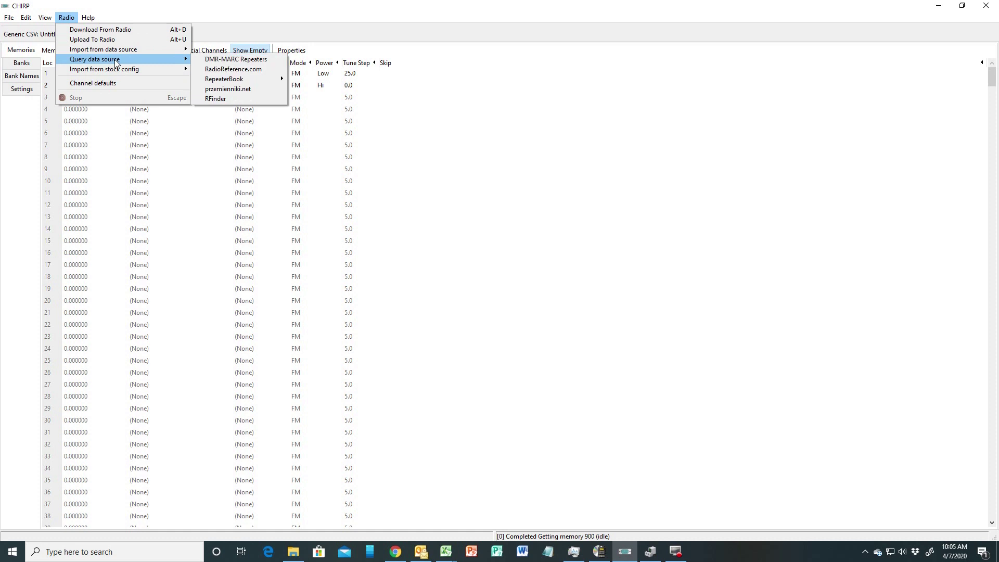
mouse_move(268, 81)
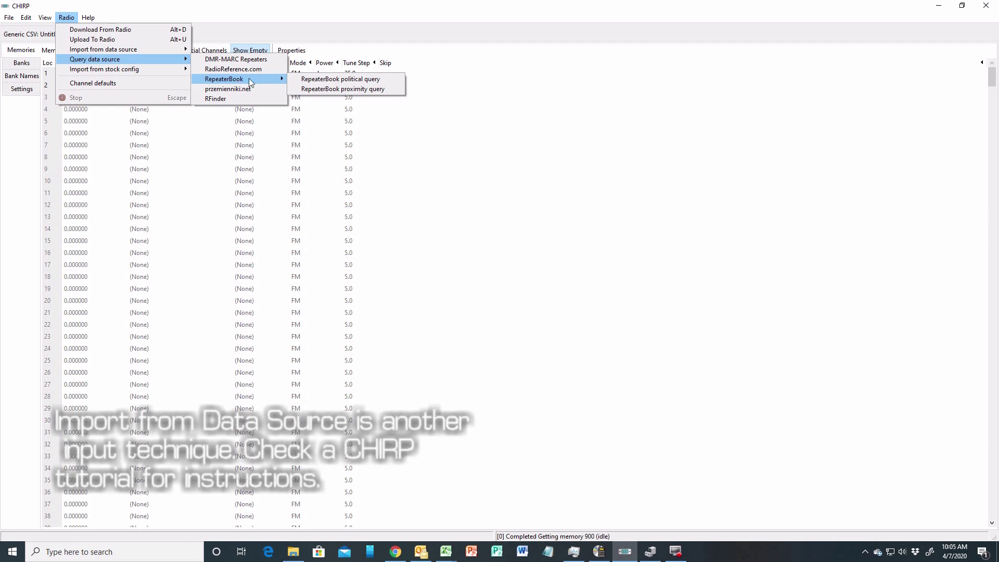
left_click(344, 79)
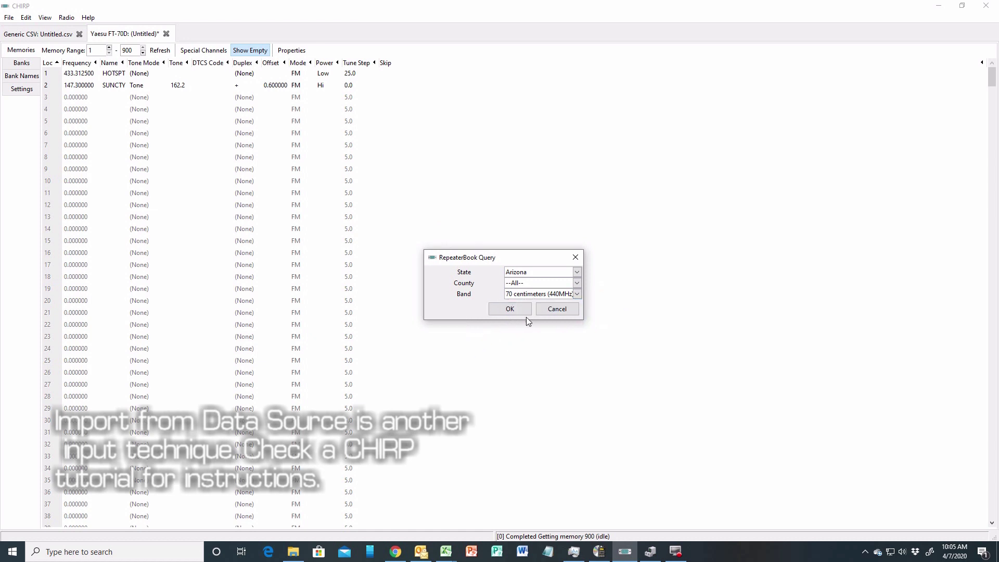
left_click(512, 310)
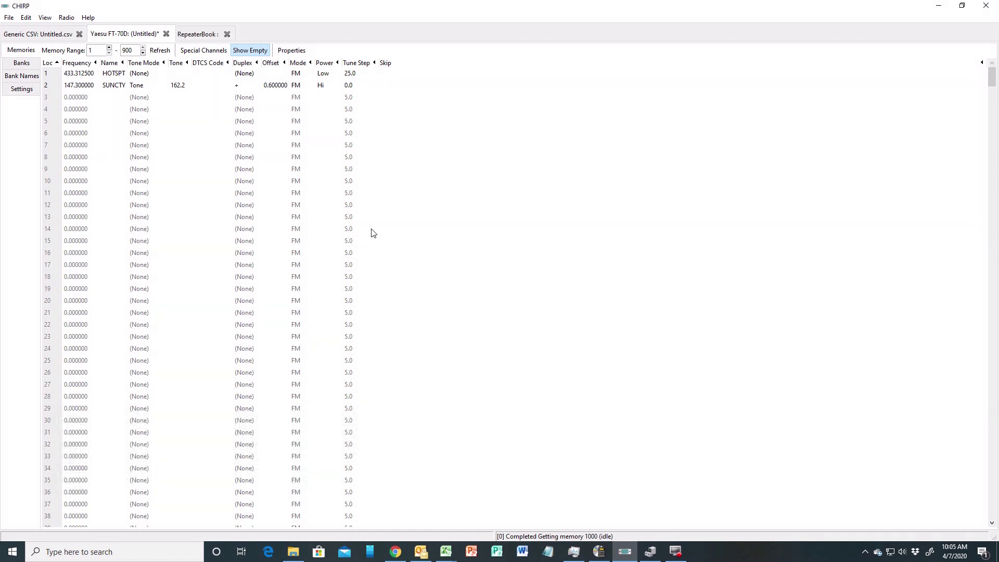
- Select location 1 in the RepeaterBook results and look through the repeater list to its last filled location
left_click(201, 34)
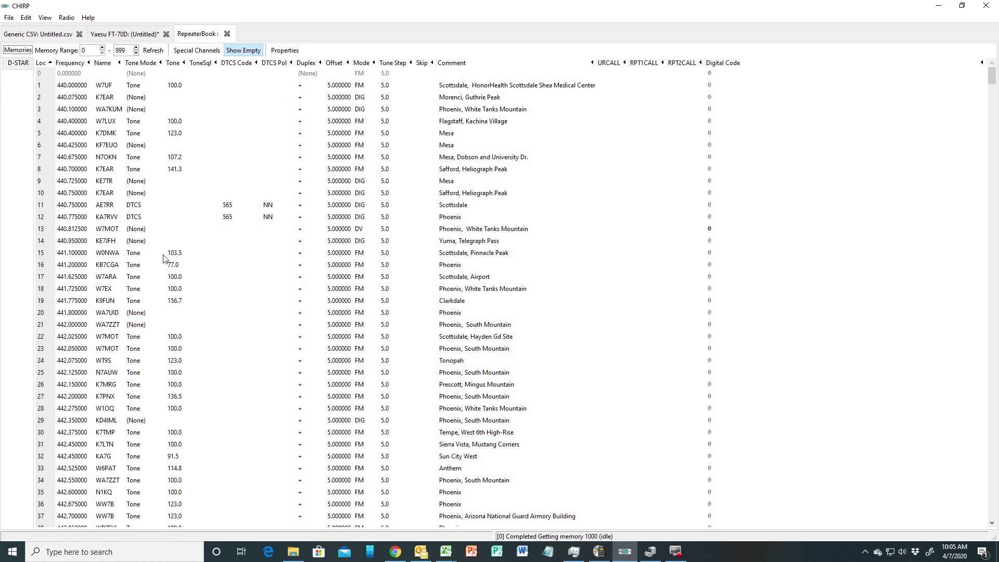
left_click(39, 88)
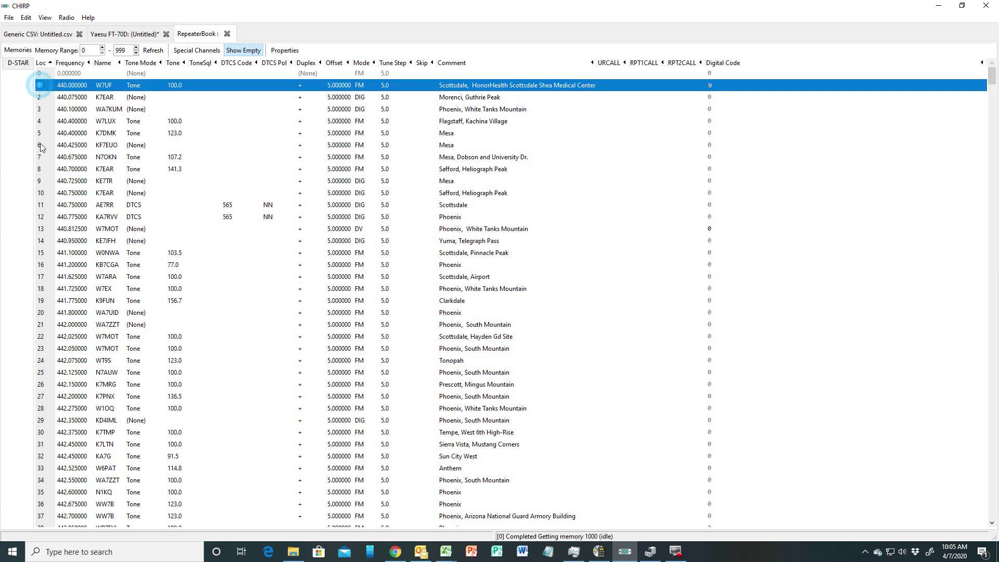
scroll(44, 258, "down", 20)
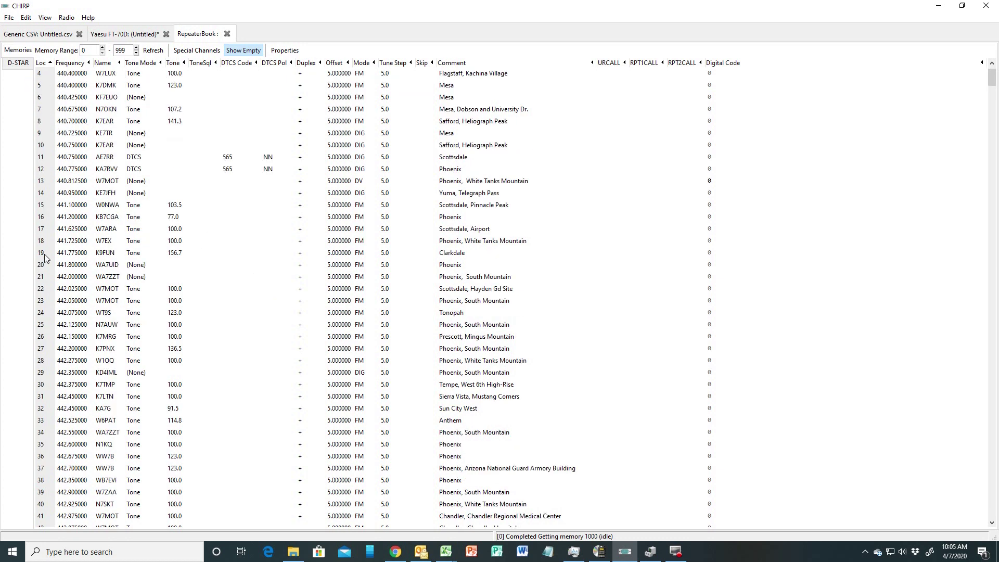
scroll(52, 325, "down", 20)
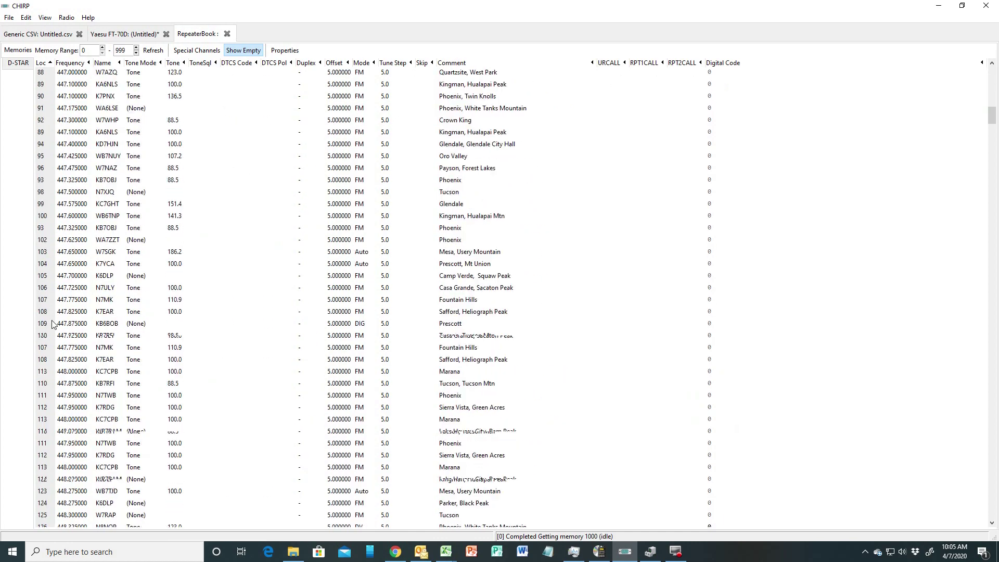
scroll(49, 348, "down", 18)
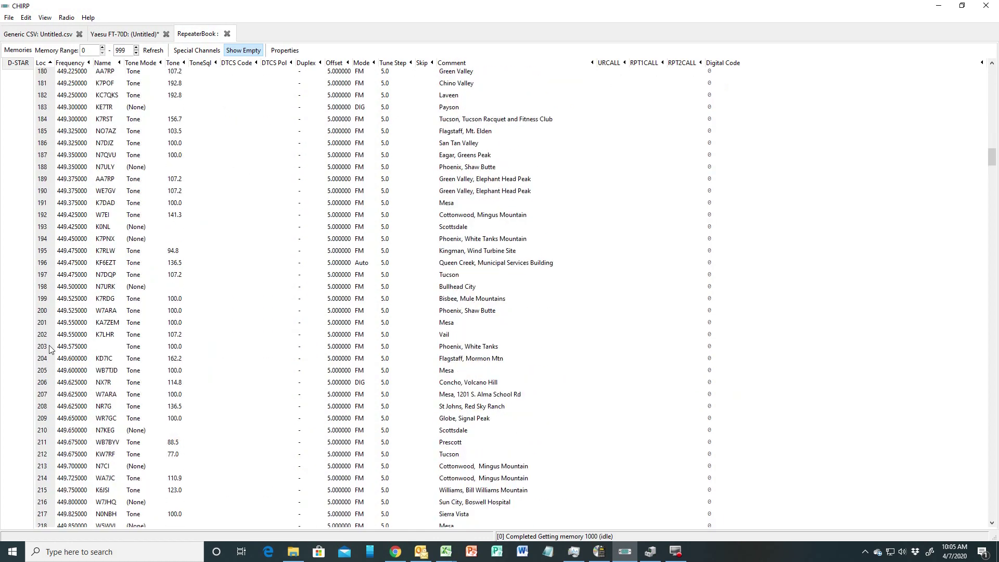
scroll(49, 347, "up", 3)
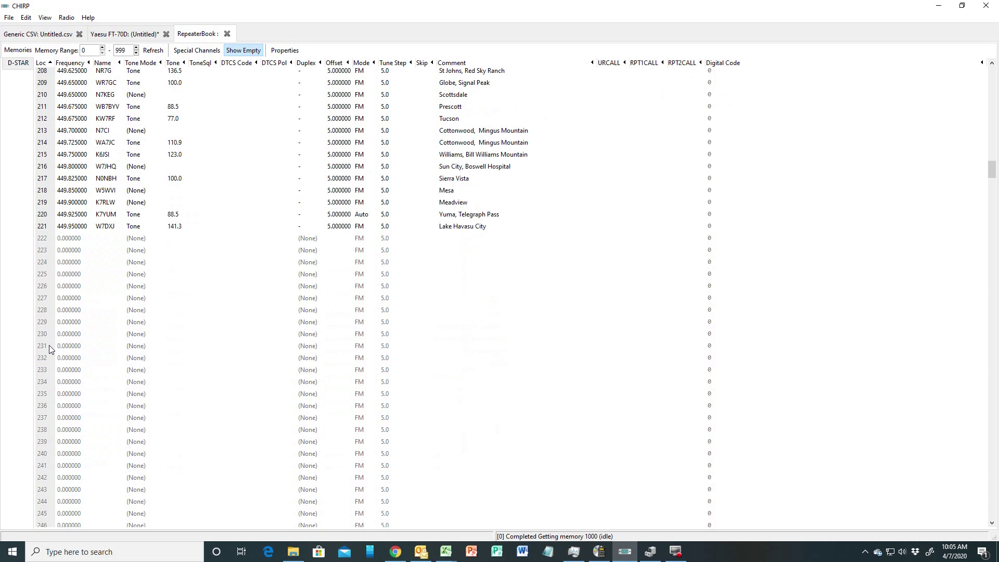
- Select the repeaters from location 1 through 221 in the RepeaterBook results and copy them
left_click(44, 229, "shift")
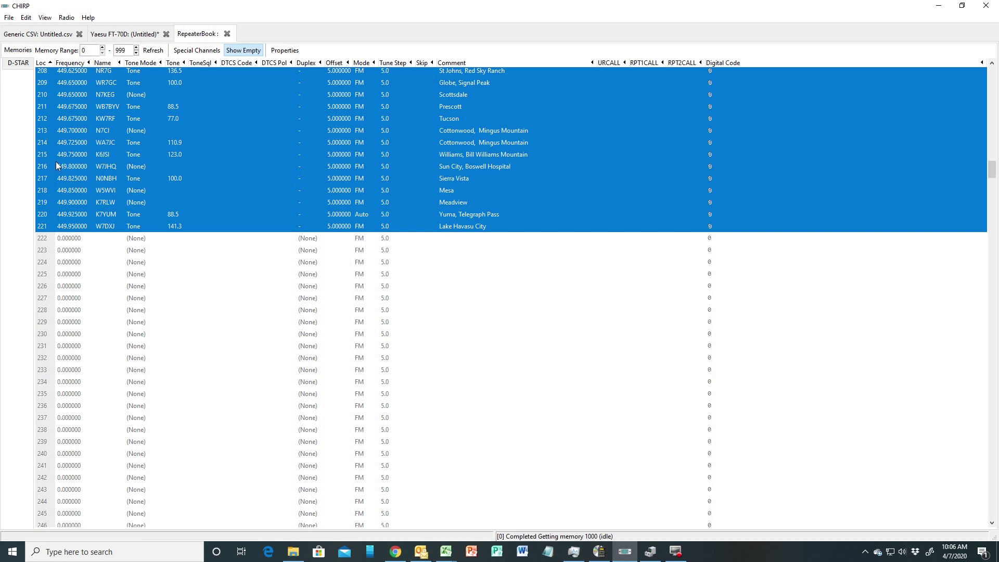
left_click(25, 17)
mouse_move(45, 17)
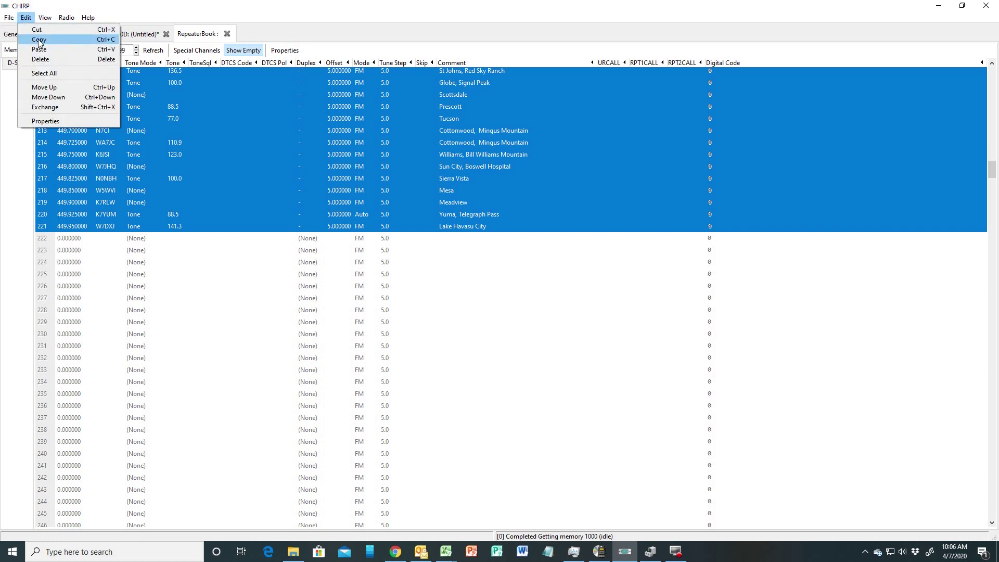
left_click(39, 42)
- Paste the copied repeaters into the Yaesu FT-70D memory list starting at empty location 3
left_click(132, 35)
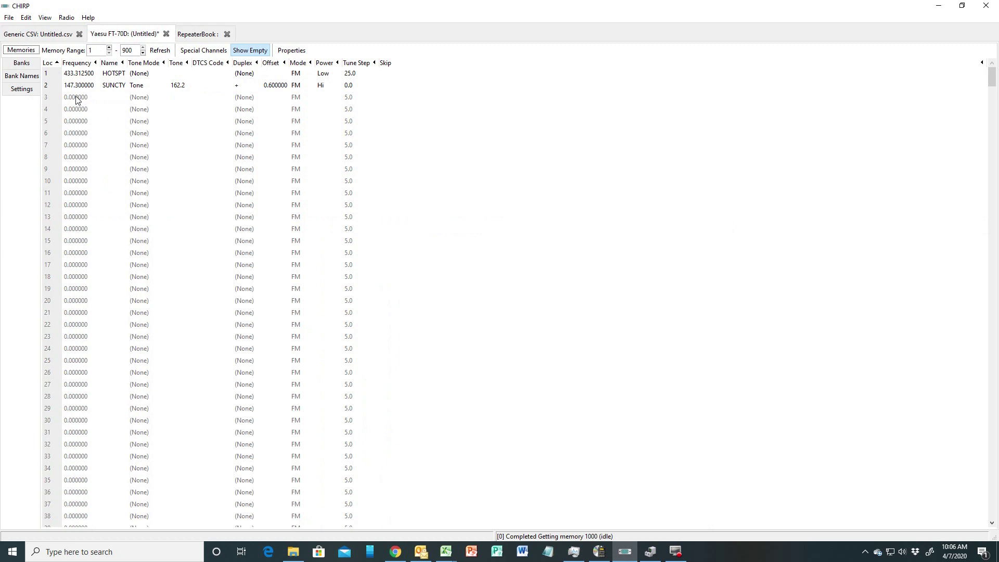
left_click(46, 99)
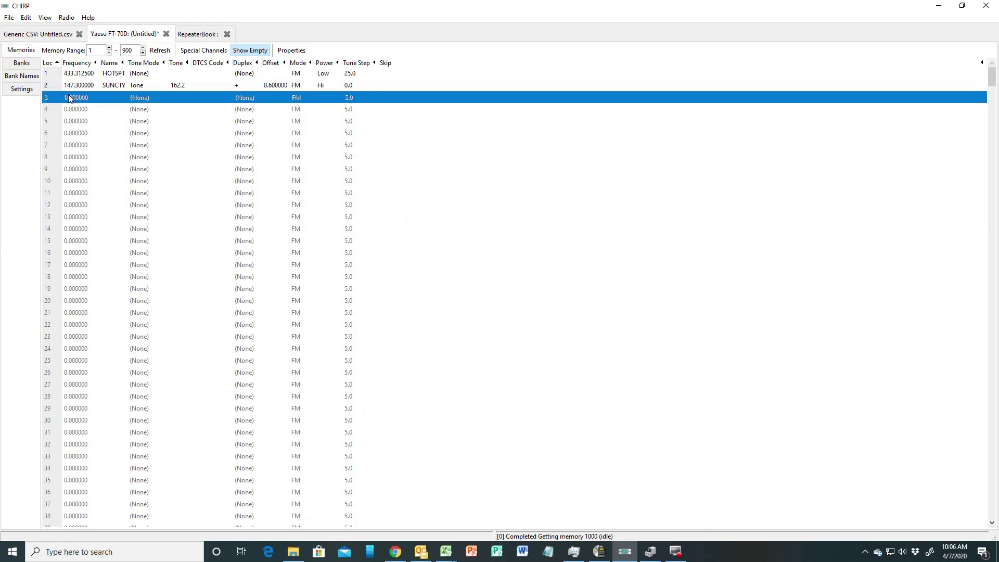
right_click(69, 98)
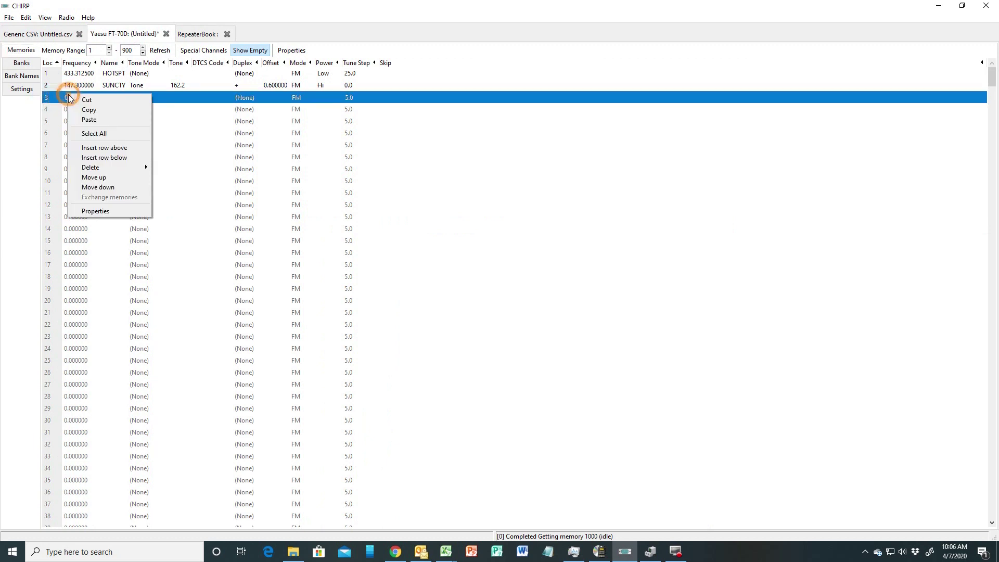
left_click(93, 120)
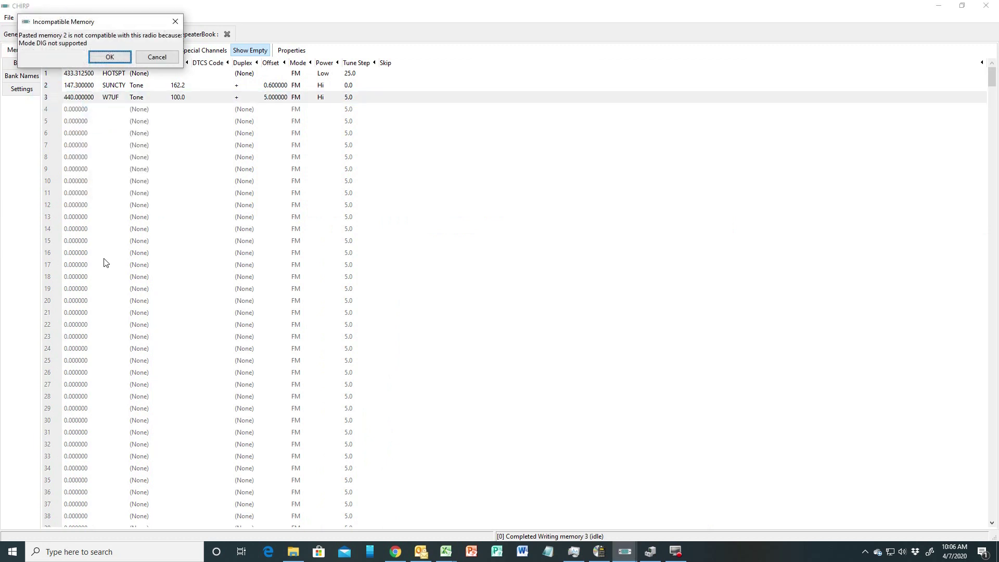
- Acknowledge each incompatible-memory notice so the remaining repeaters are pasted into the Yaesu FT-70D list
left_click(109, 57)
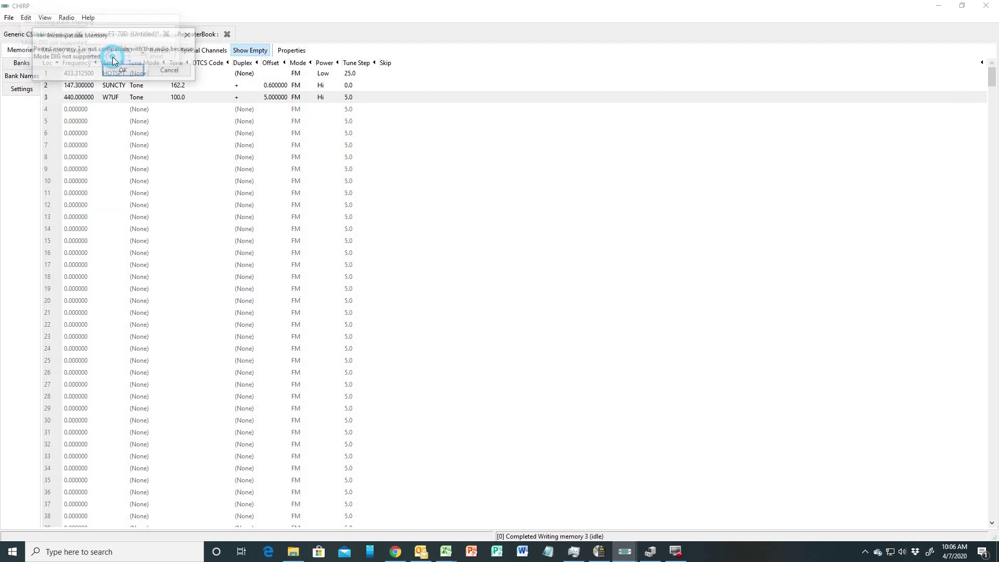
left_click(125, 70)
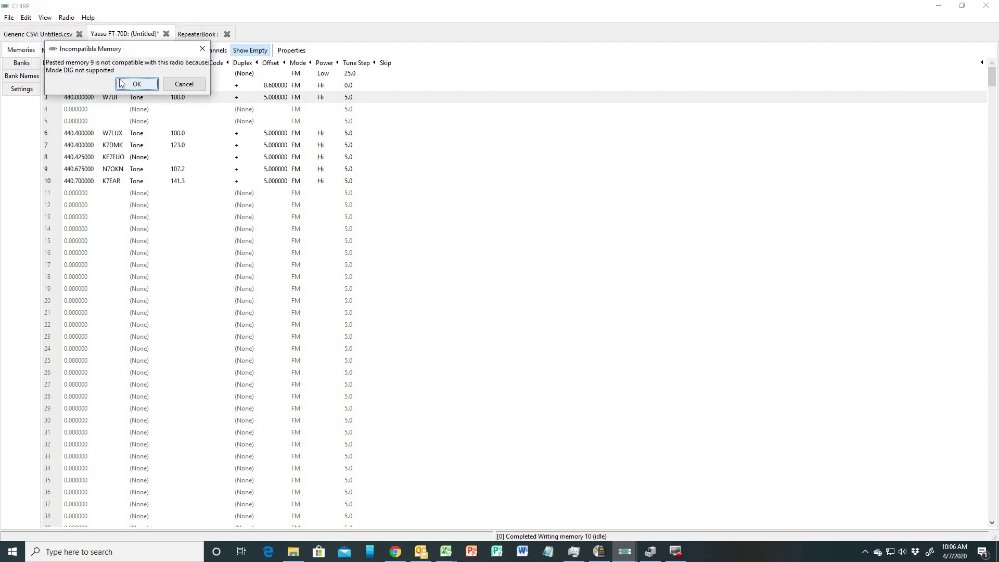
left_click(133, 85)
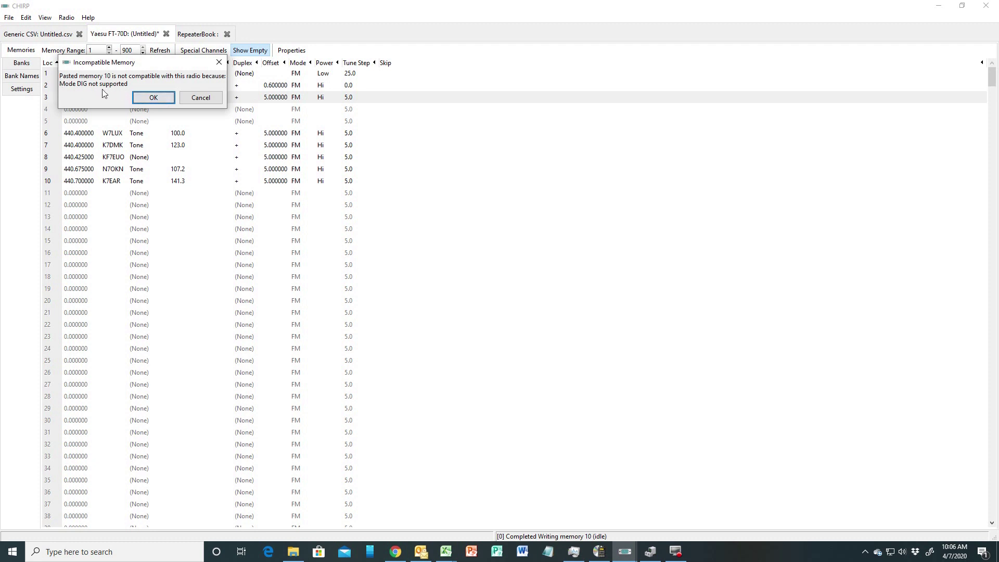
left_click(154, 99)
left_click(164, 114)
left_click(182, 126)
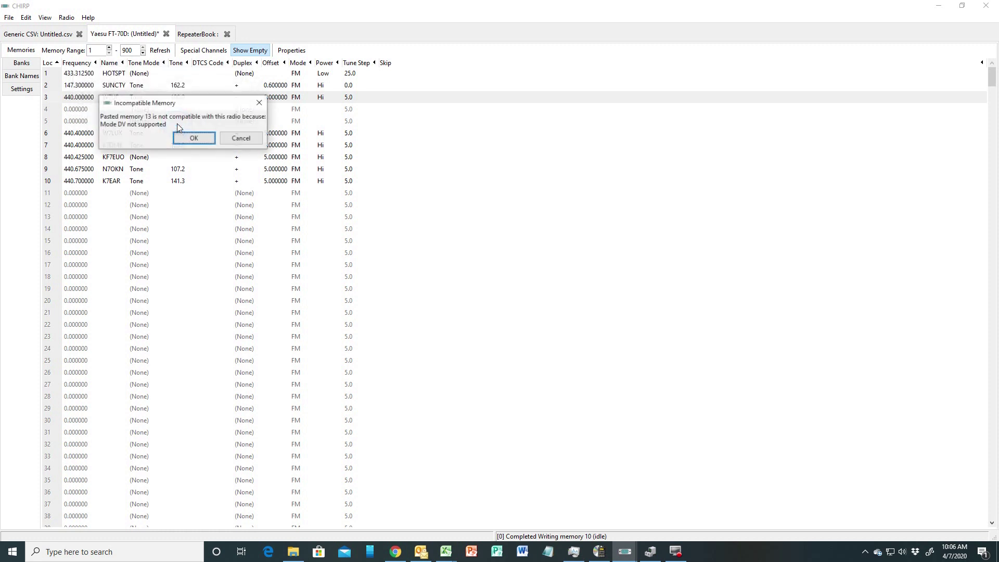
left_click(194, 139)
left_click(207, 151)
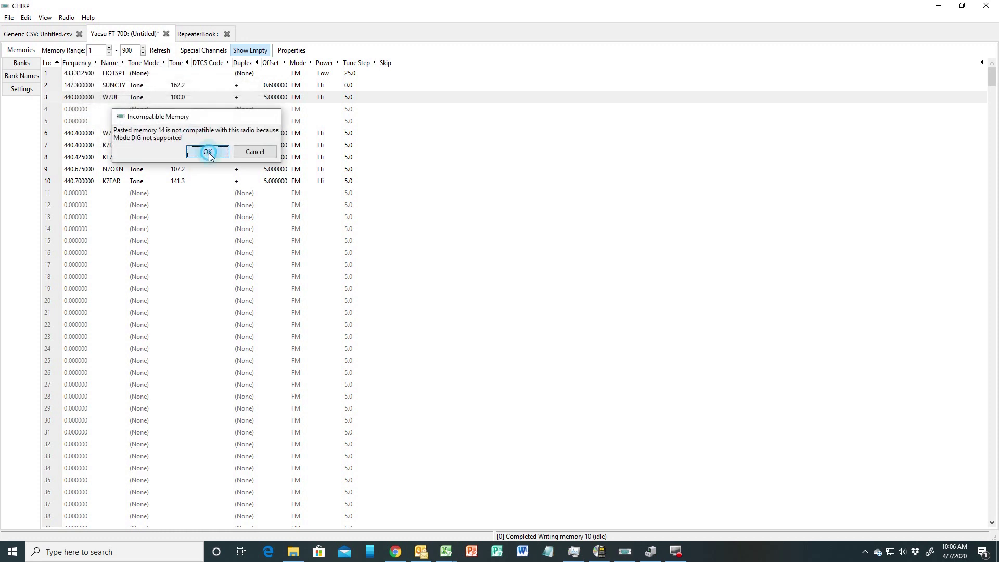
left_click(221, 165)
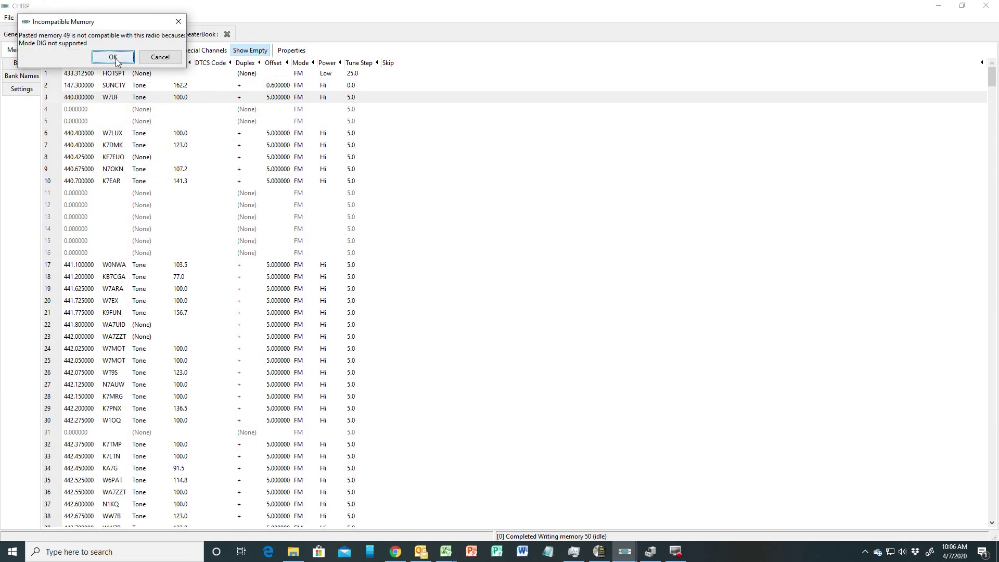
left_click(114, 58)
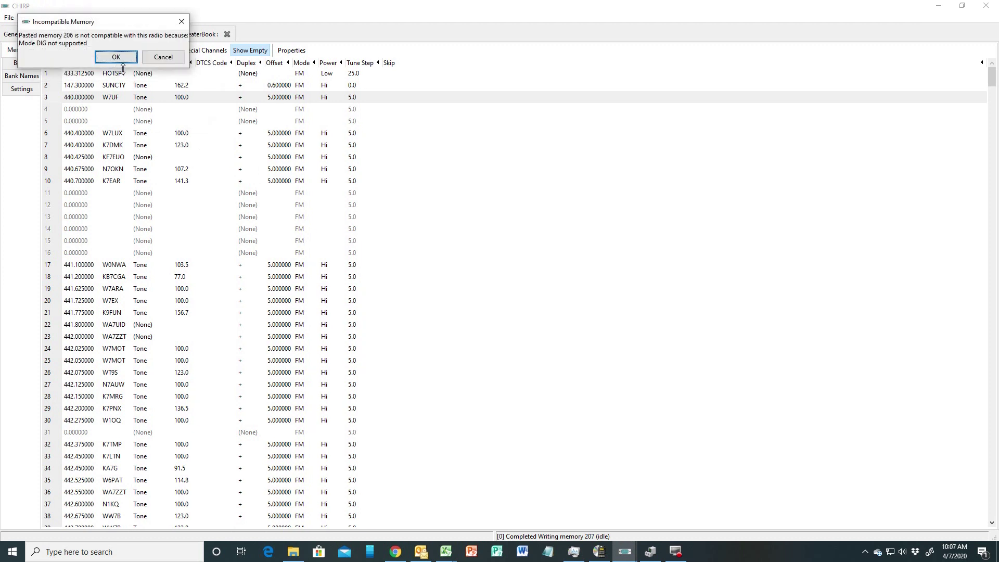
left_click(114, 57)
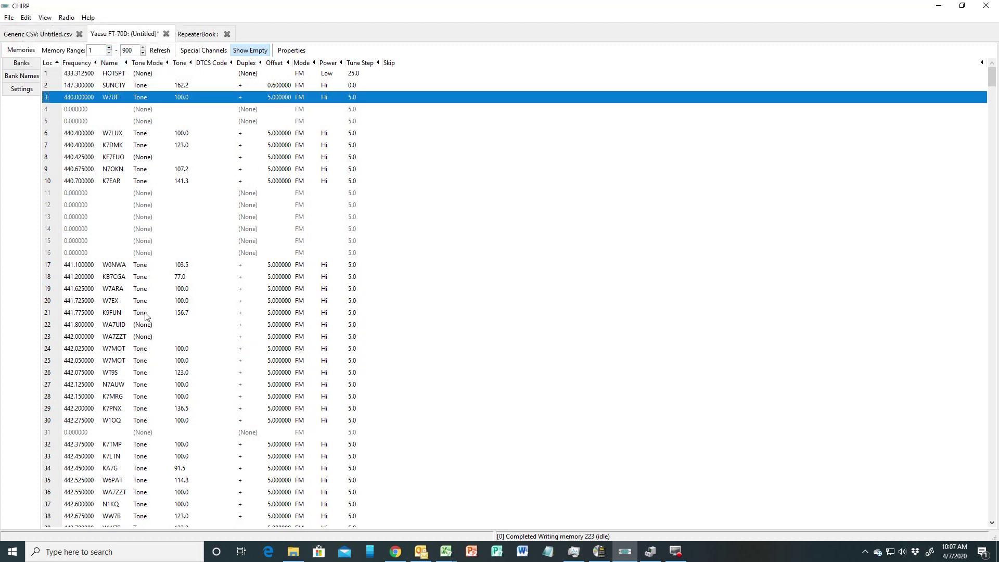
- Look through the pasted Yaesu FT-70D memories down to the last filled location, checking names, tones and empty rows
scroll(156, 338, "down", 10)
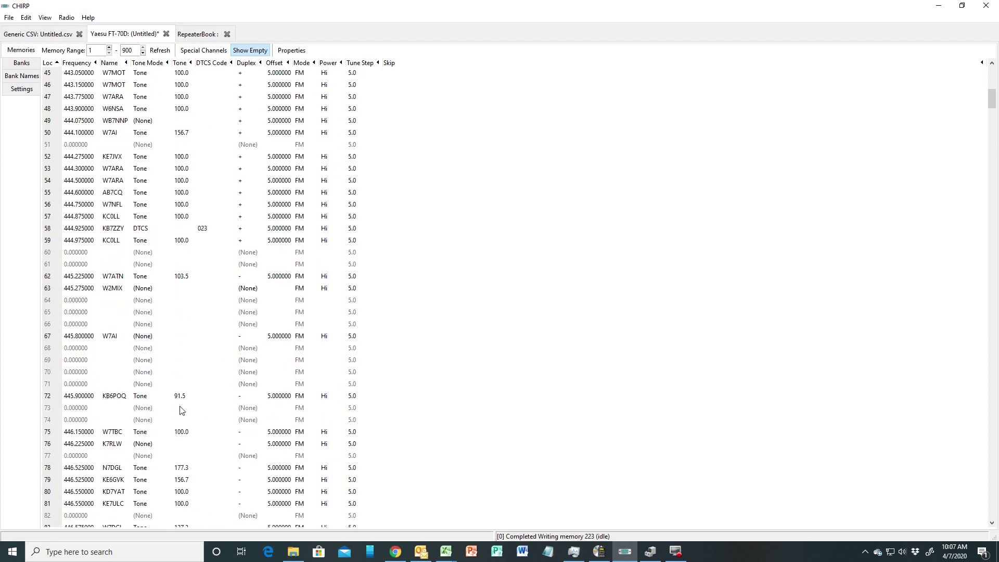
scroll(136, 398, "down", 10)
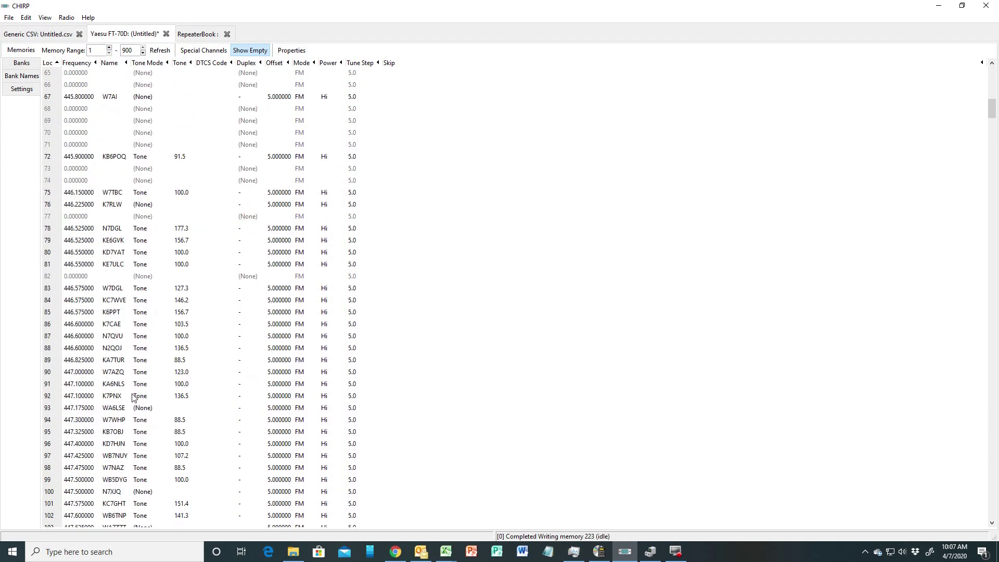
scroll(135, 399, "down", 15)
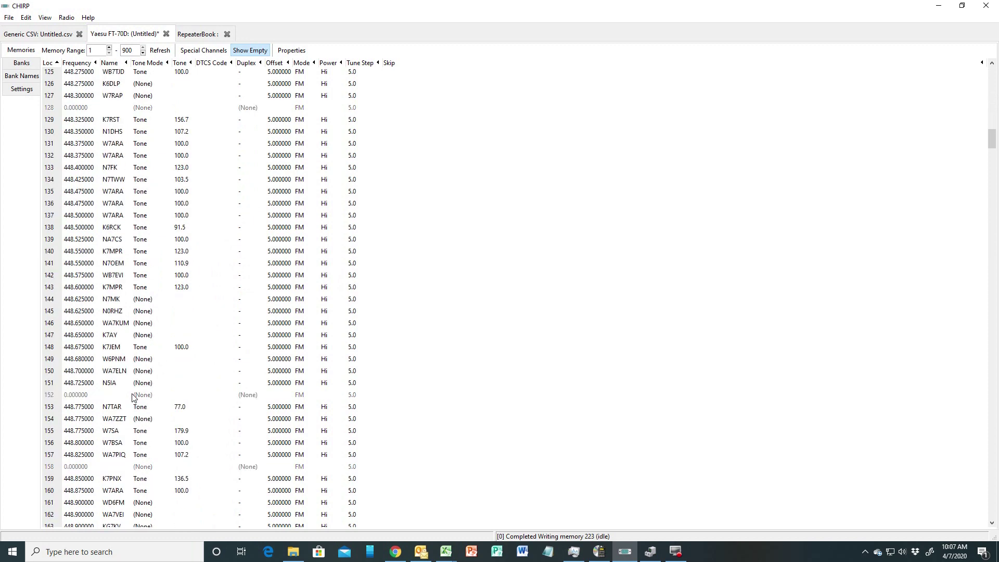
scroll(133, 398, "down", 8)
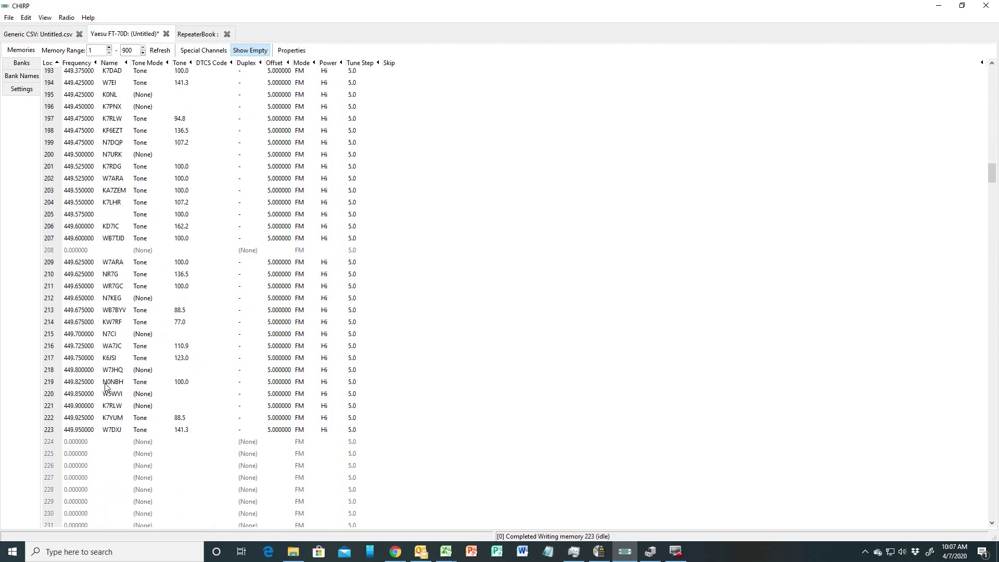
scroll(113, 384, "up", 10)
scroll(114, 375, "up", 10)
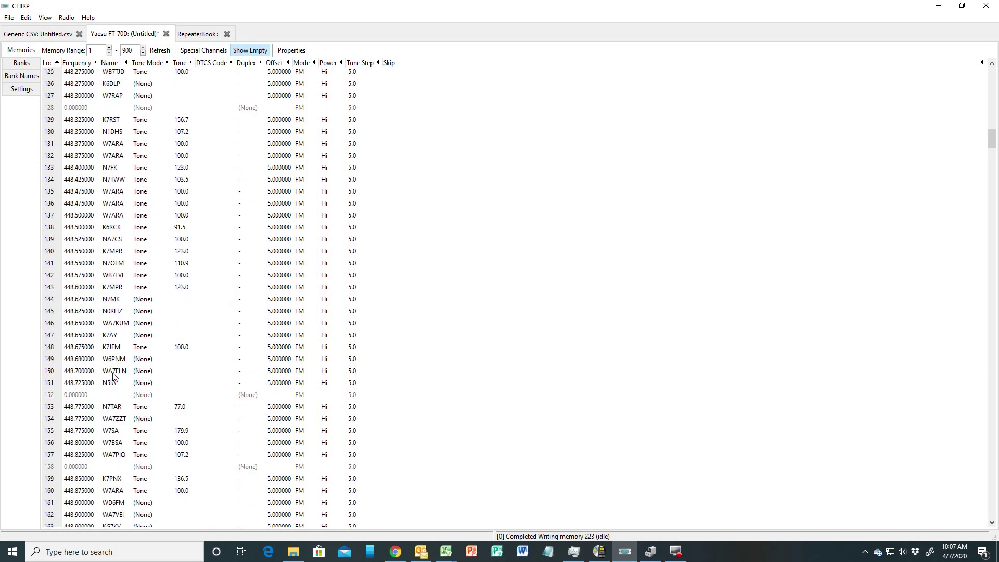
scroll(114, 375, "up", 8)
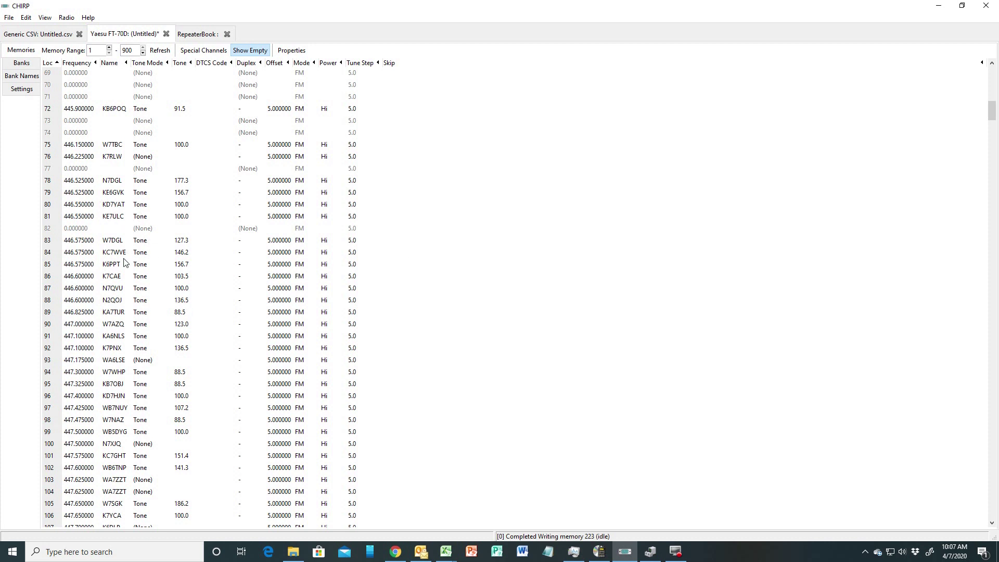
scroll(102, 299, "down", 20)
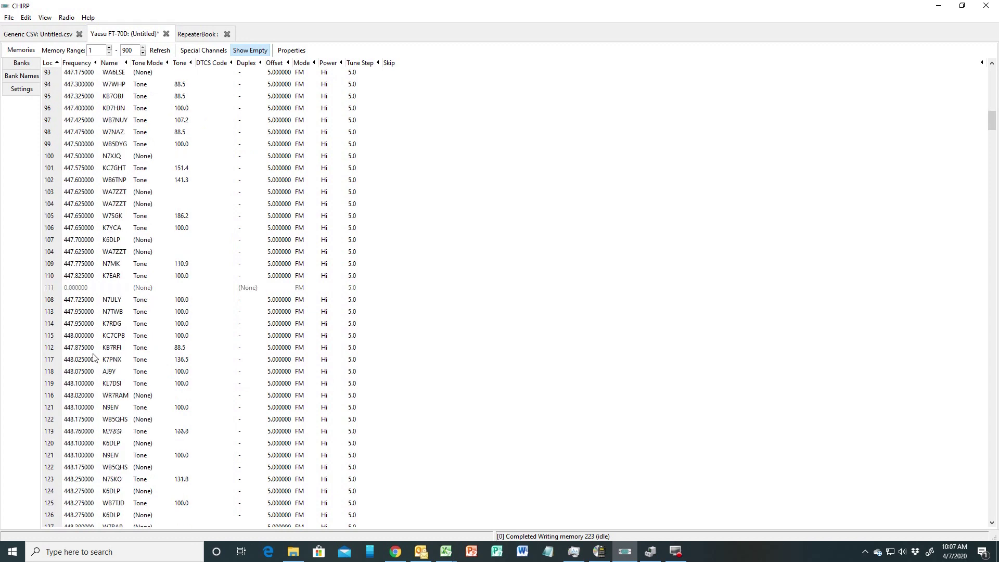
scroll(94, 357, "down", 15)
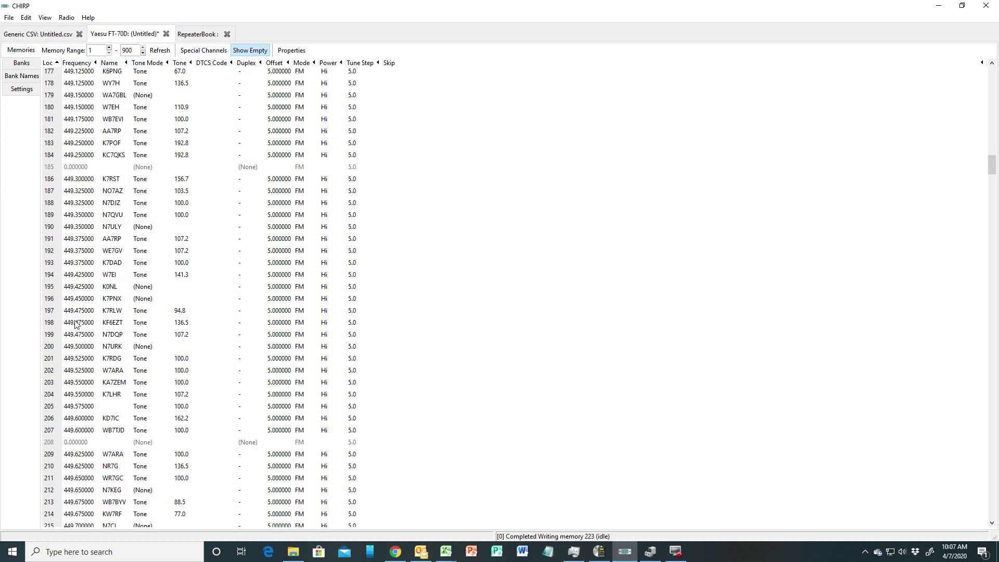
scroll(125, 333, "down", 7)
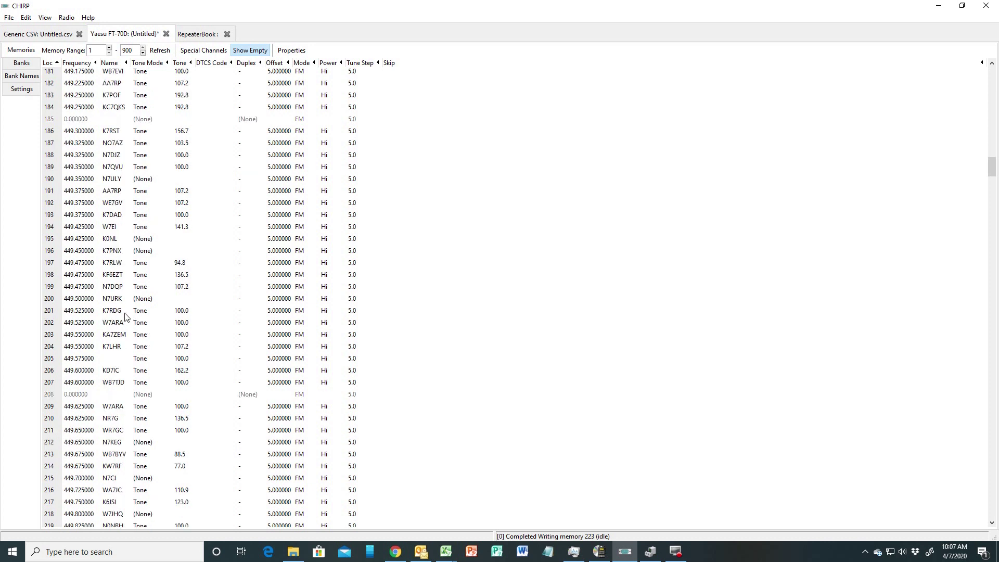
scroll(104, 333, "up", 3)
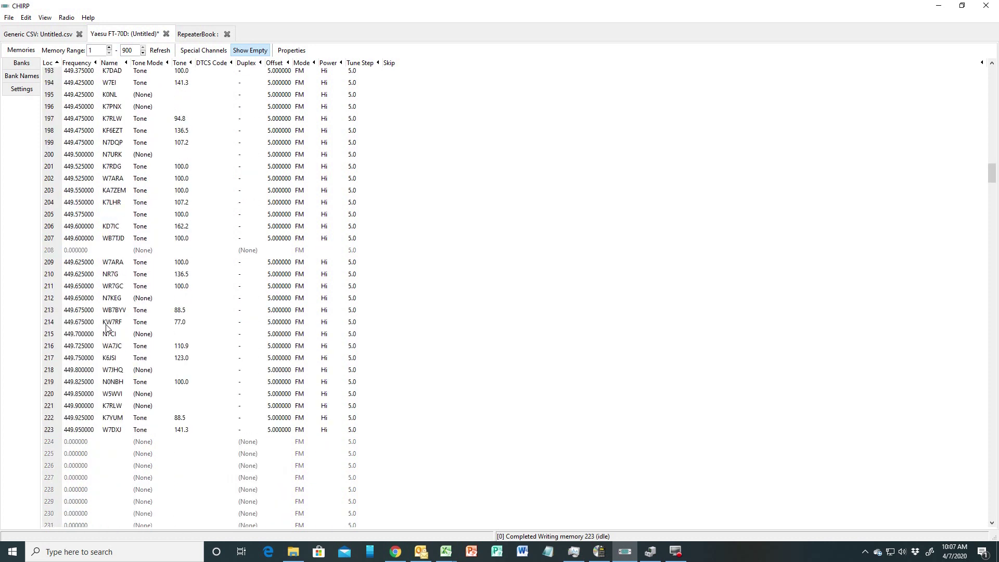
scroll(107, 327, "up", 2)
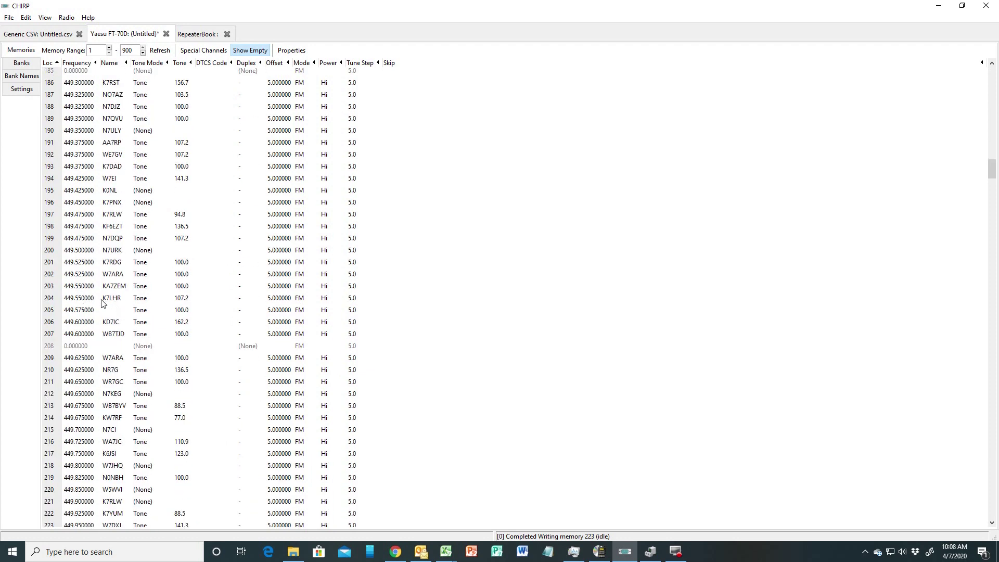
scroll(104, 303, "up", 7)
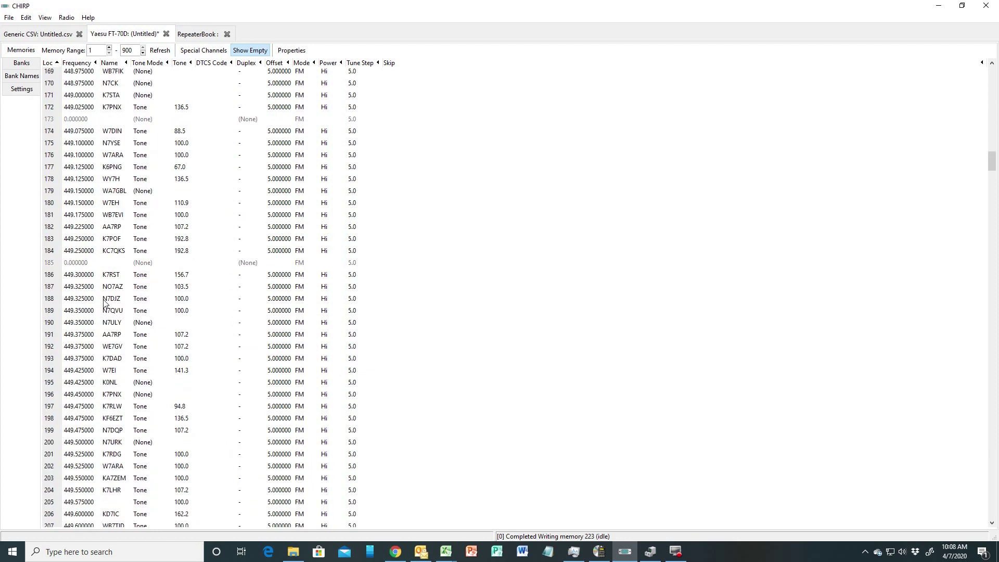
scroll(104, 303, "up", 20)
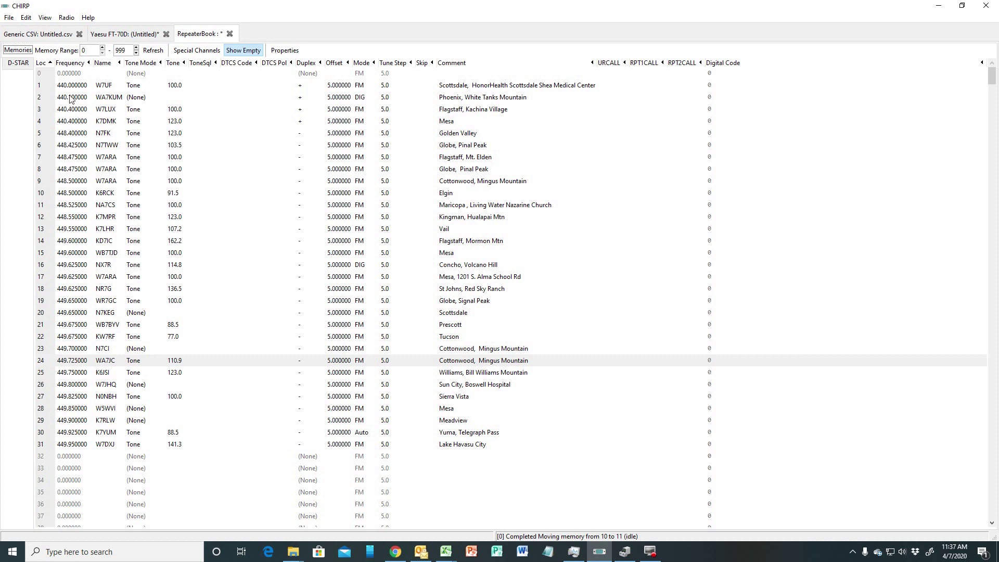
- Select the repeaters at locations 1 through 31 in the shortened RepeaterBook list and look at the available edit commands
left_click(45, 87)
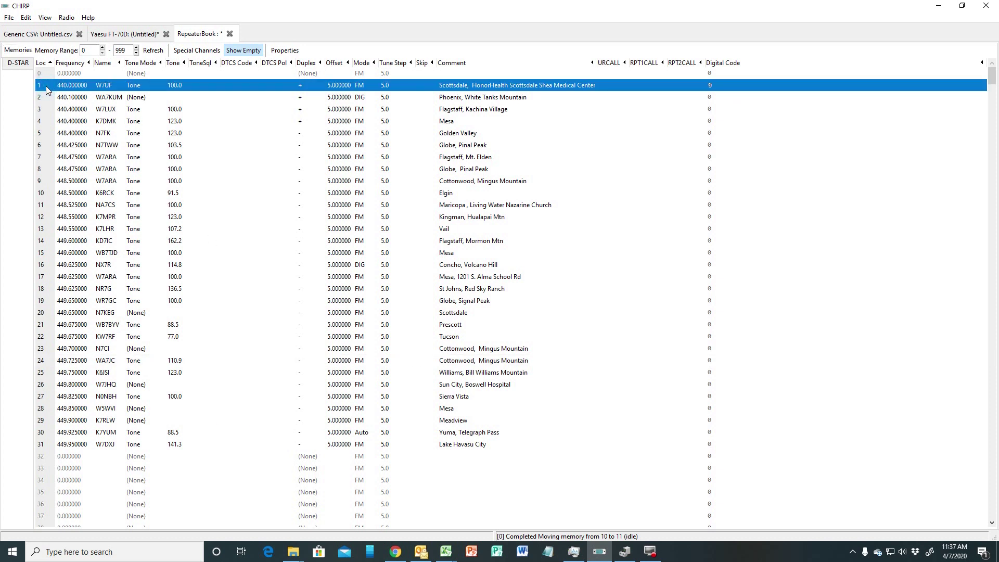
left_click(65, 443, "shift")
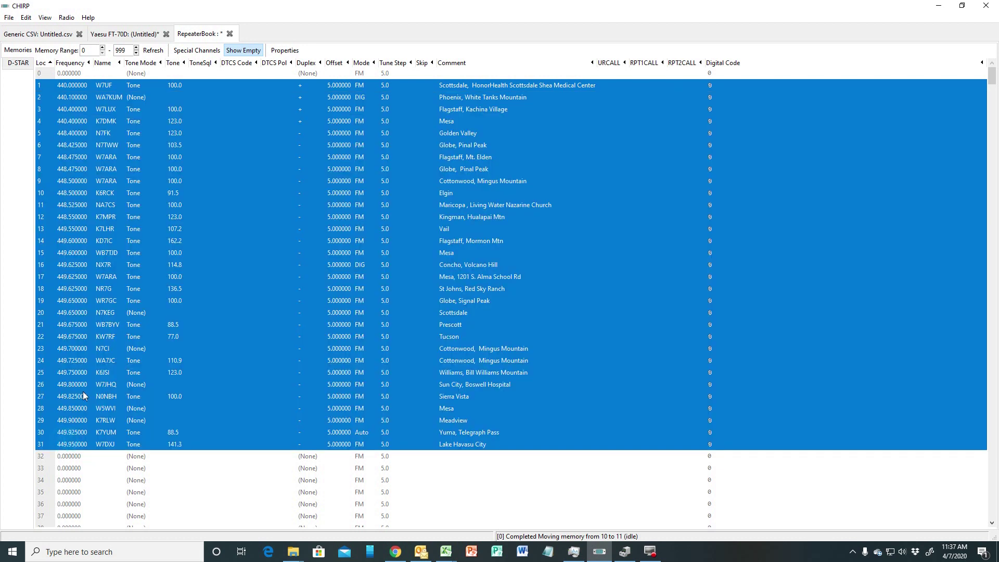
left_click(25, 18)
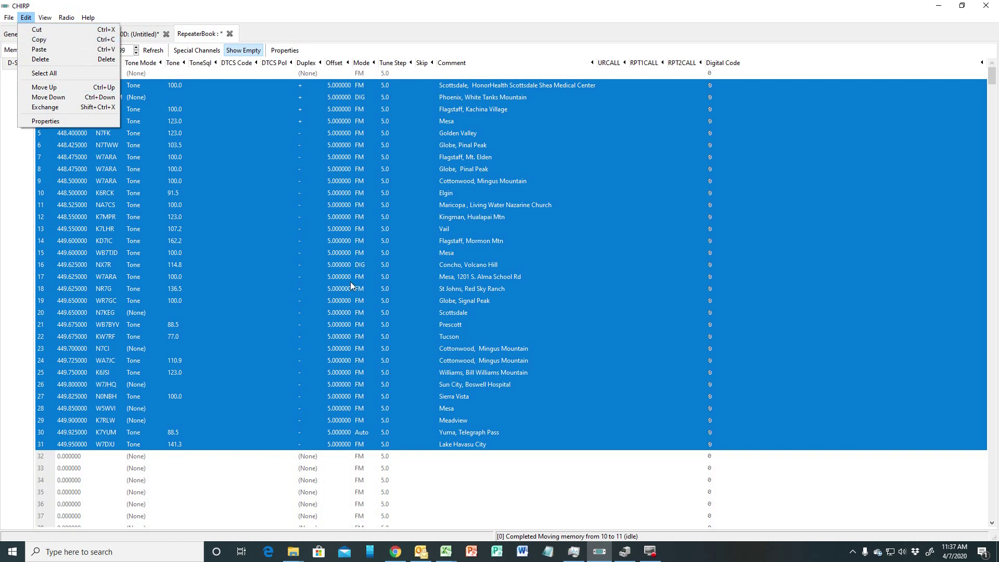
left_click(145, 7)
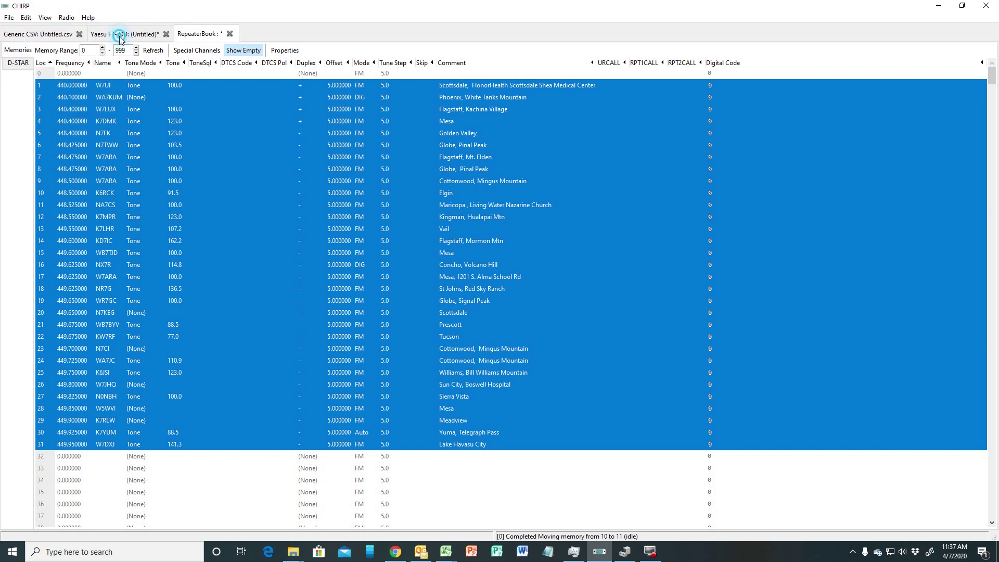
- Review the memory properties of empty location 31 in the Yaesu FT-70D list and close them without changes
left_click(124, 34)
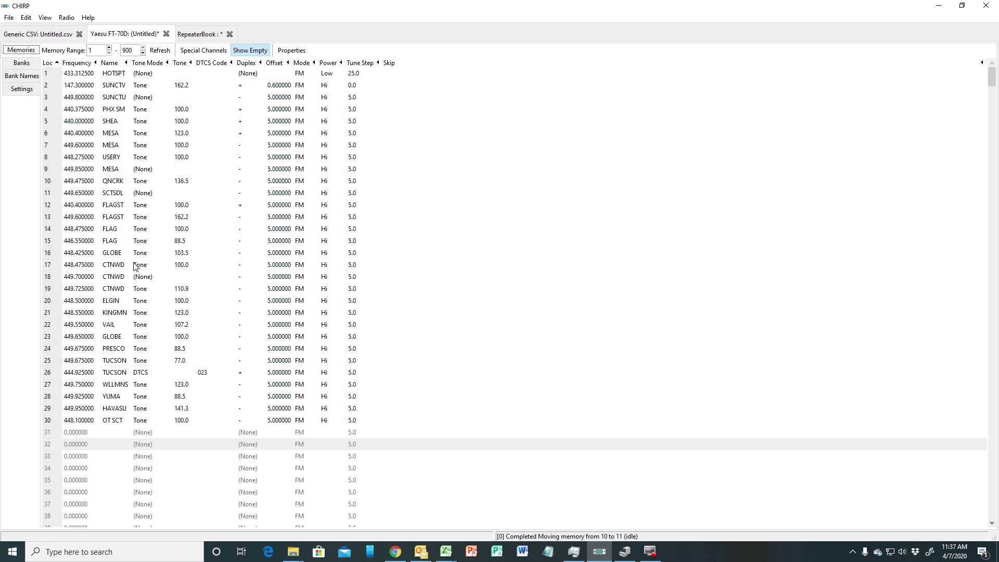
left_click(77, 435)
right_click(76, 435)
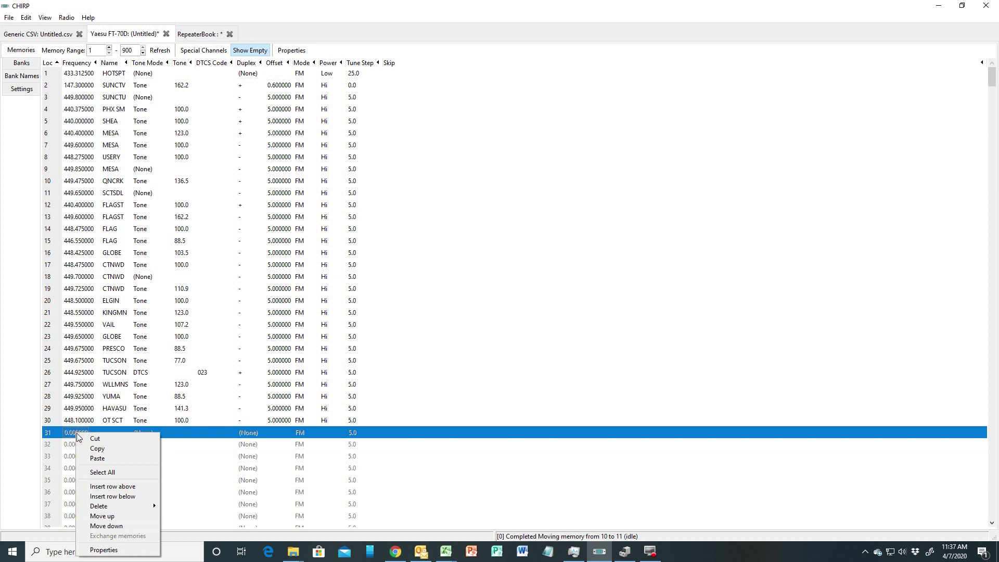
left_click(115, 551)
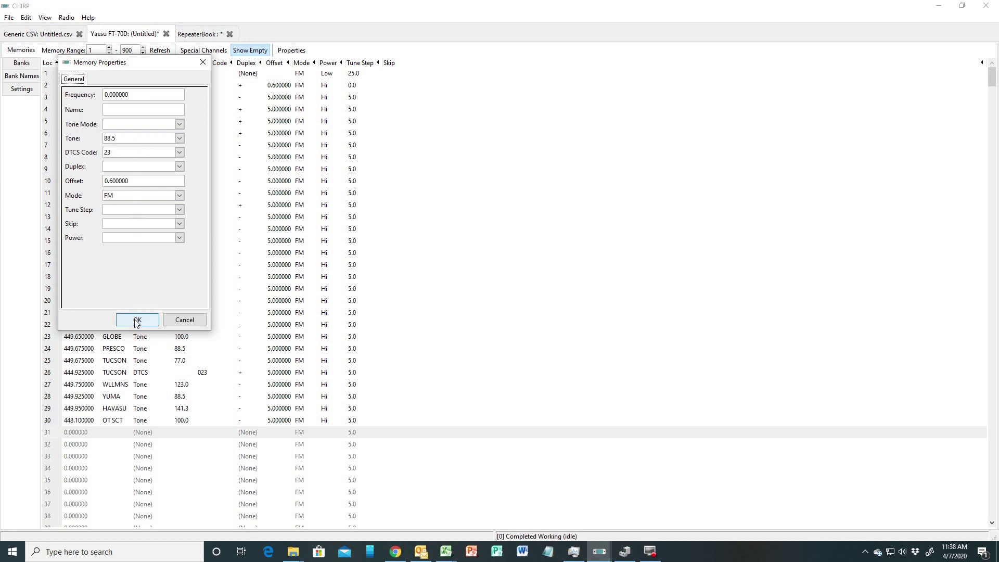
left_click(185, 320)
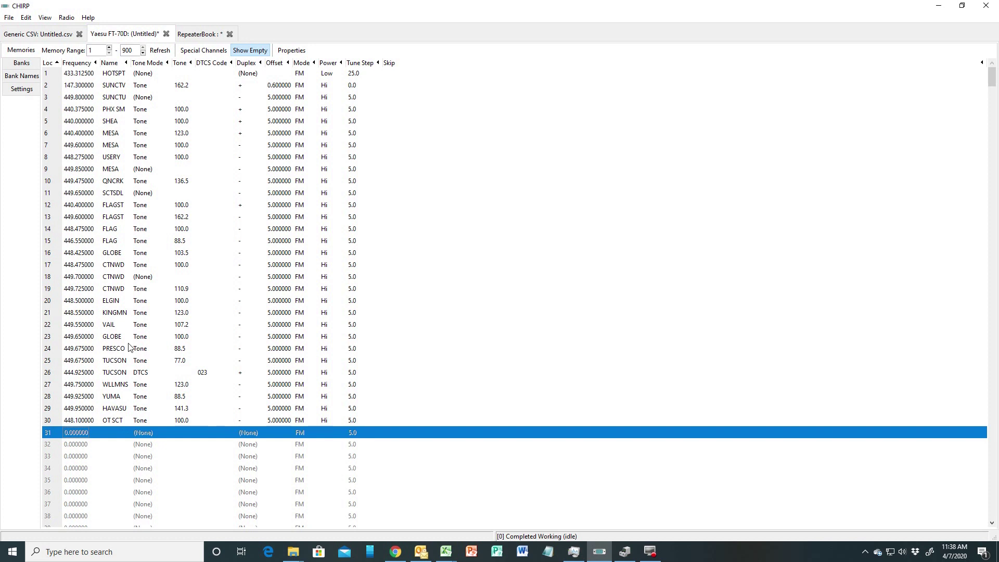
- Look at the move and insert commands available for the ELGIN memory at location 20, leaving the list unchanged
left_click(82, 302)
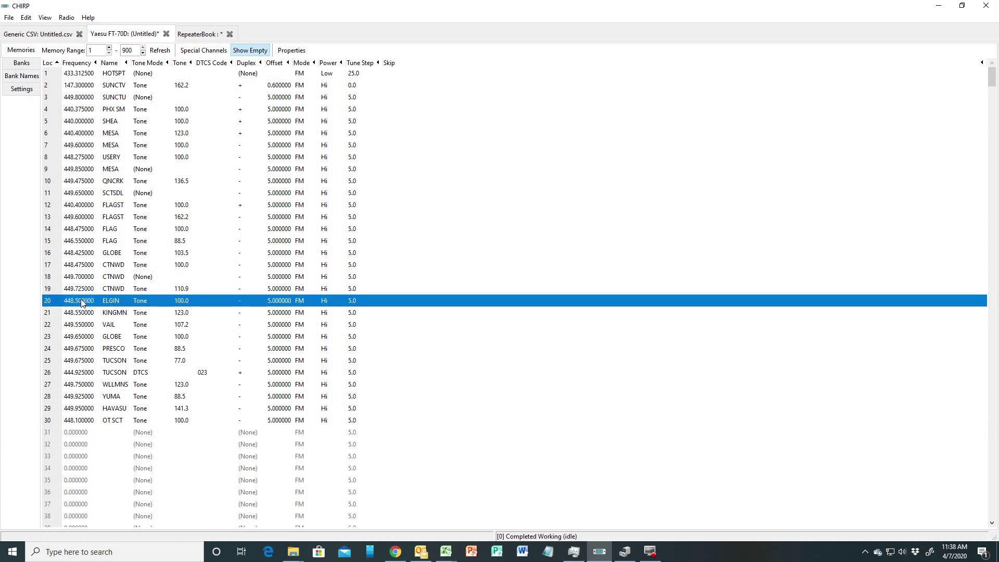
right_click(81, 303)
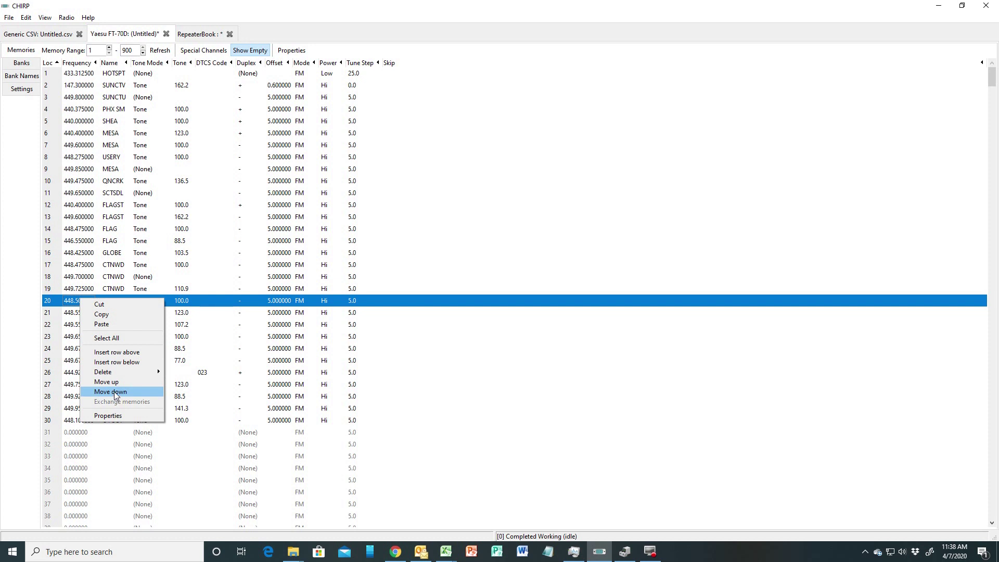
left_click(456, 438)
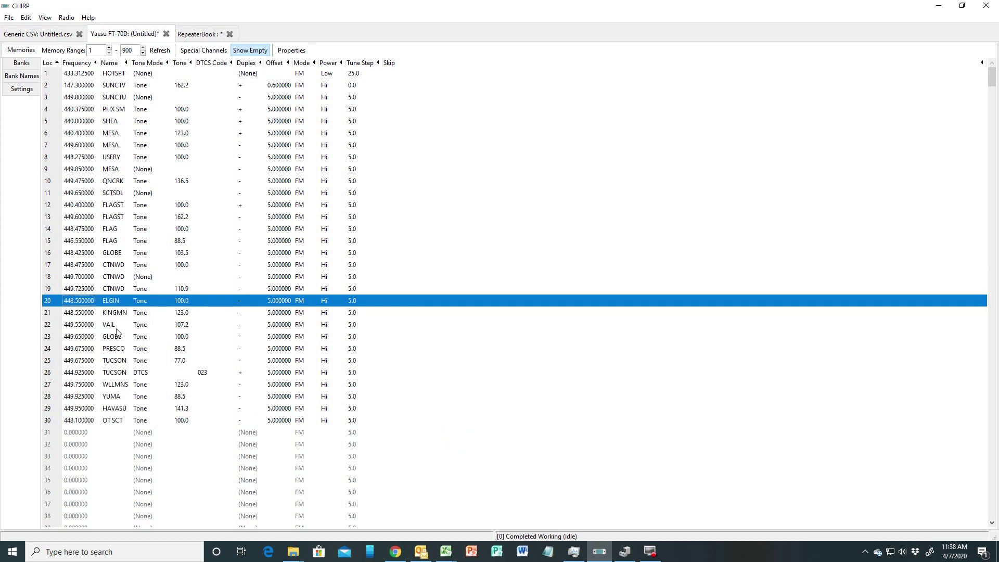
- Select the three CTNWD memories at locations 17 through 19 and examine the delete options without deleting anything
left_click(117, 266)
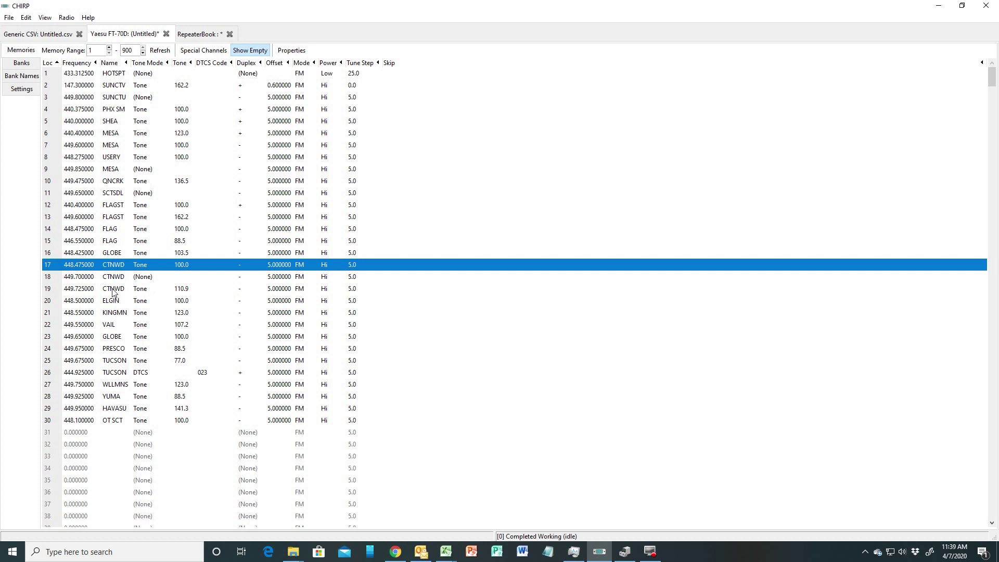
left_click(113, 289, "shift")
right_click(109, 266)
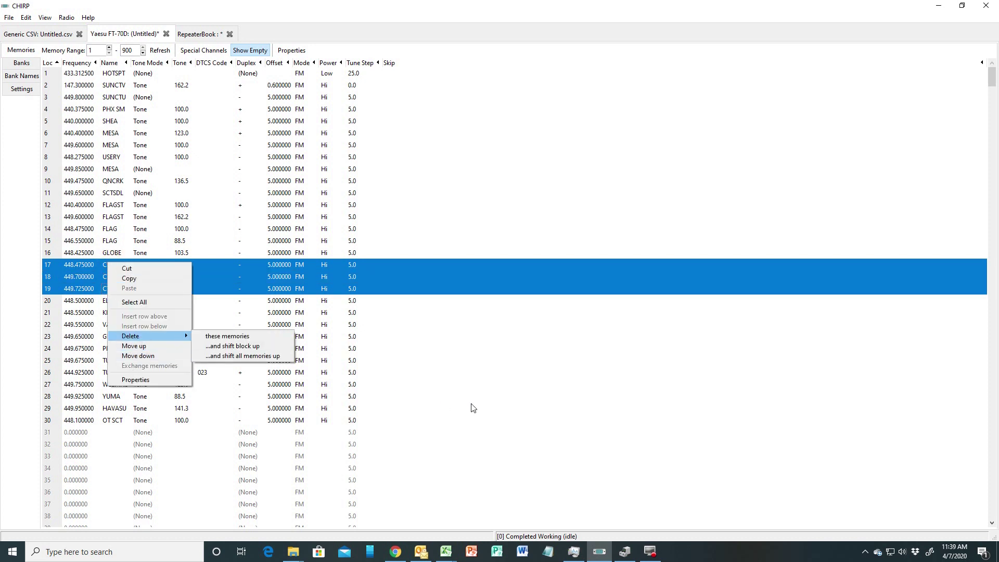
left_click(509, 408)
left_click(136, 371)
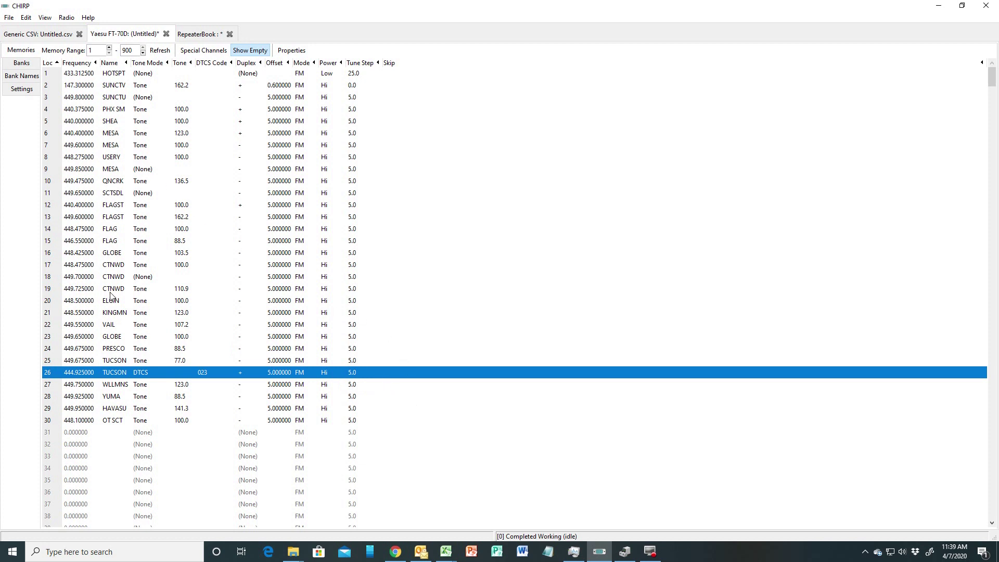
- Save the memory list as Yaesu_FT-70D_20200407.img in the Yaesu FT70DR folder under Documents, Ham Stuff
left_click(9, 19)
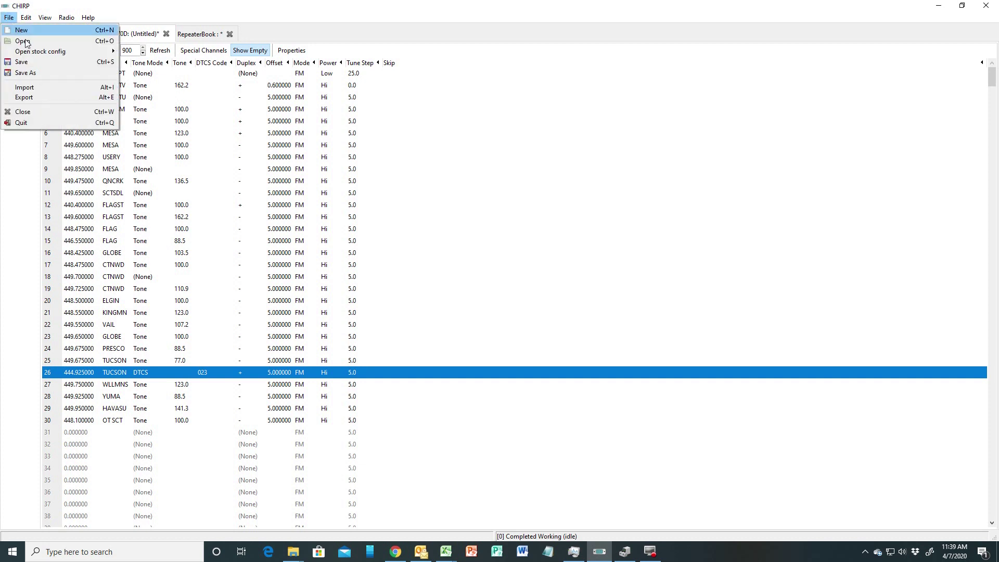
left_click(33, 71)
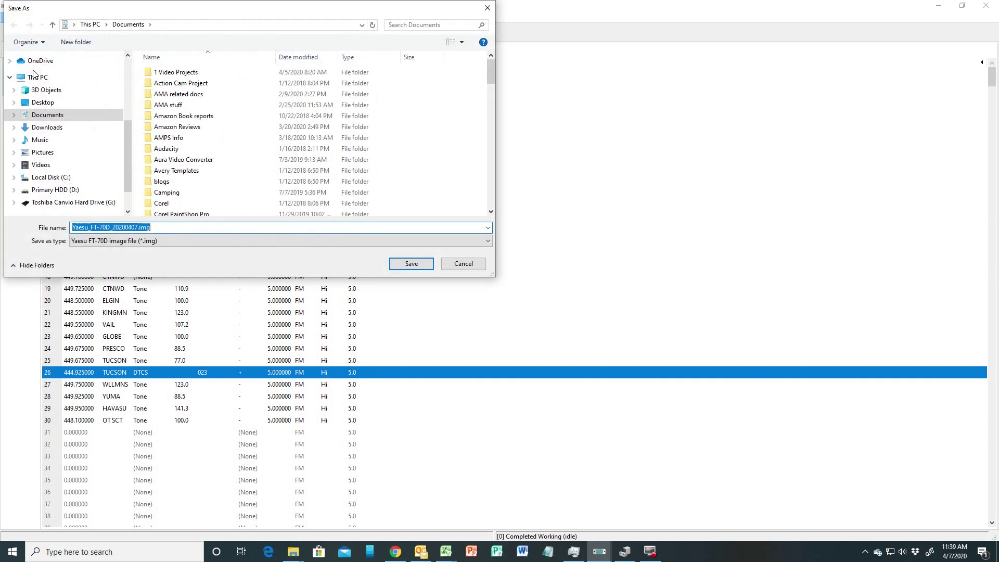
scroll(212, 131, "down", 4)
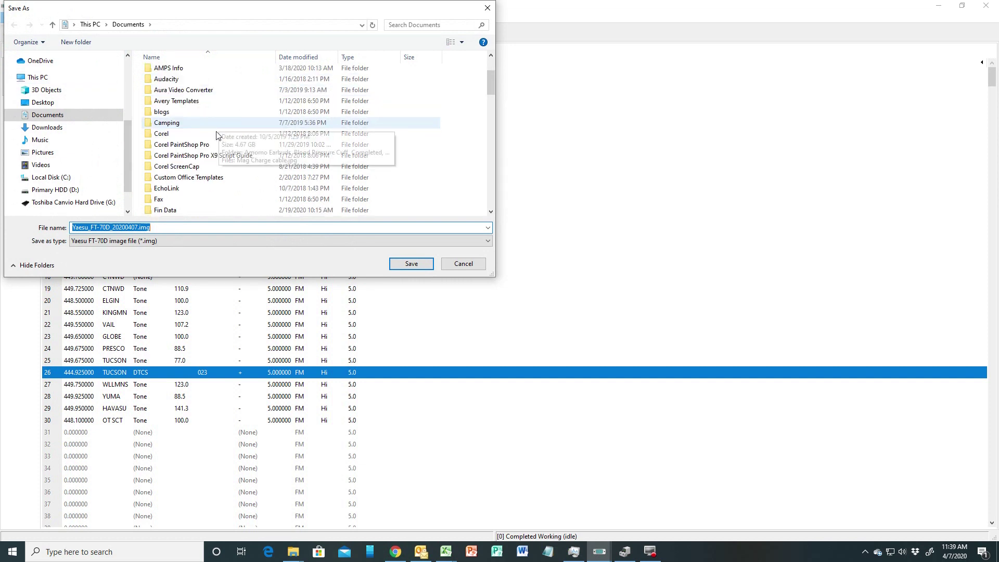
scroll(160, 129, "down", 5)
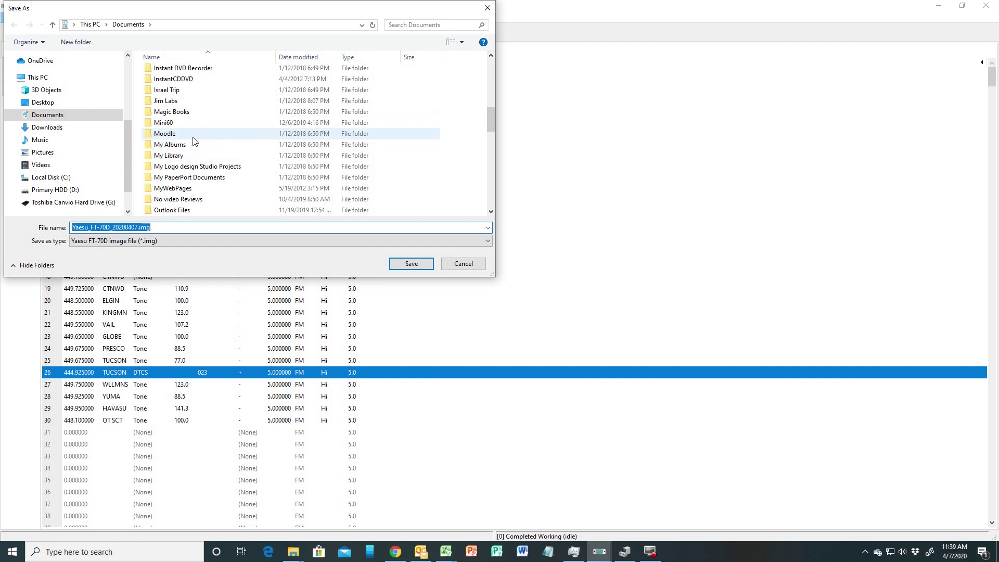
scroll(174, 133, "up", 2)
double_click(161, 116)
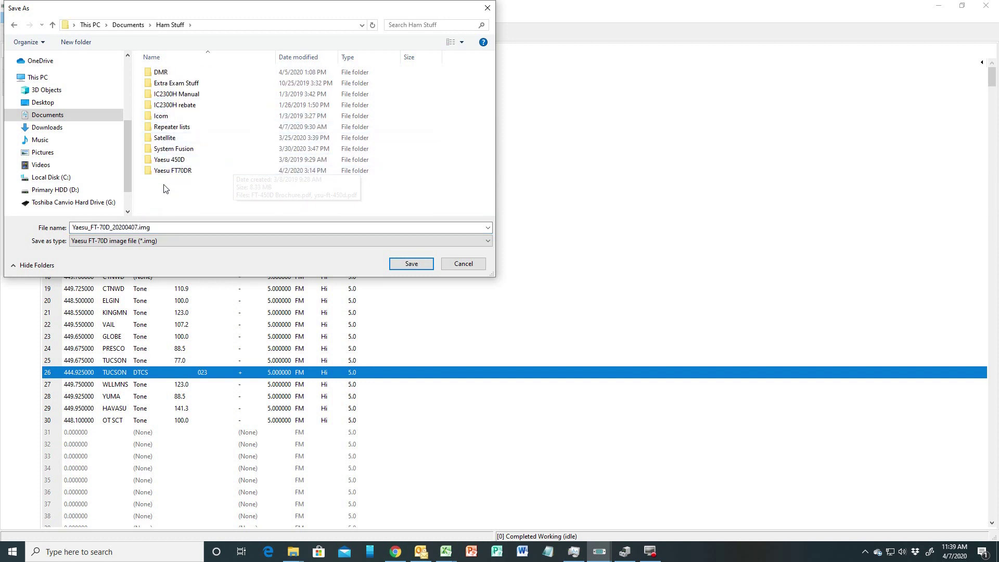
double_click(163, 171)
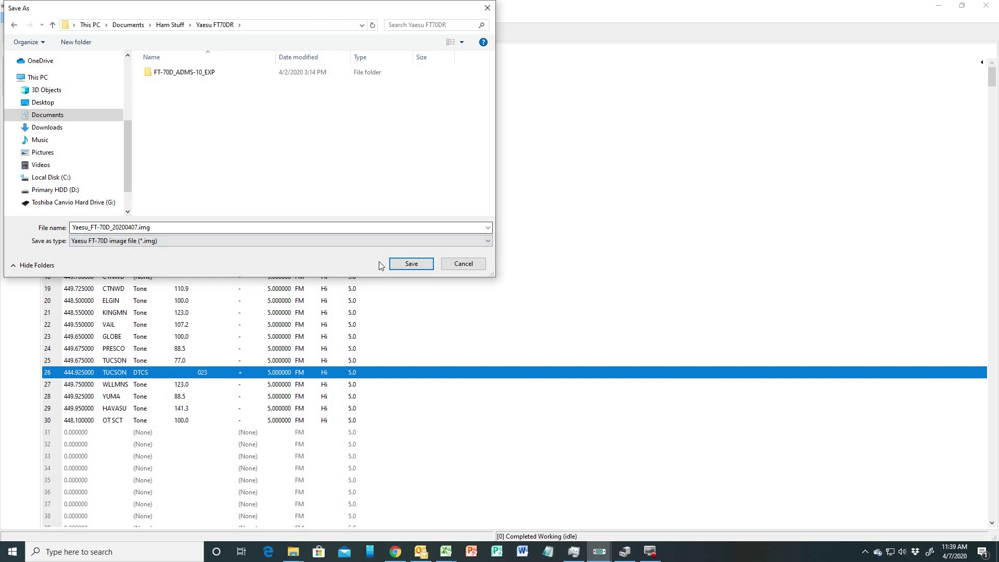
left_click(411, 263)
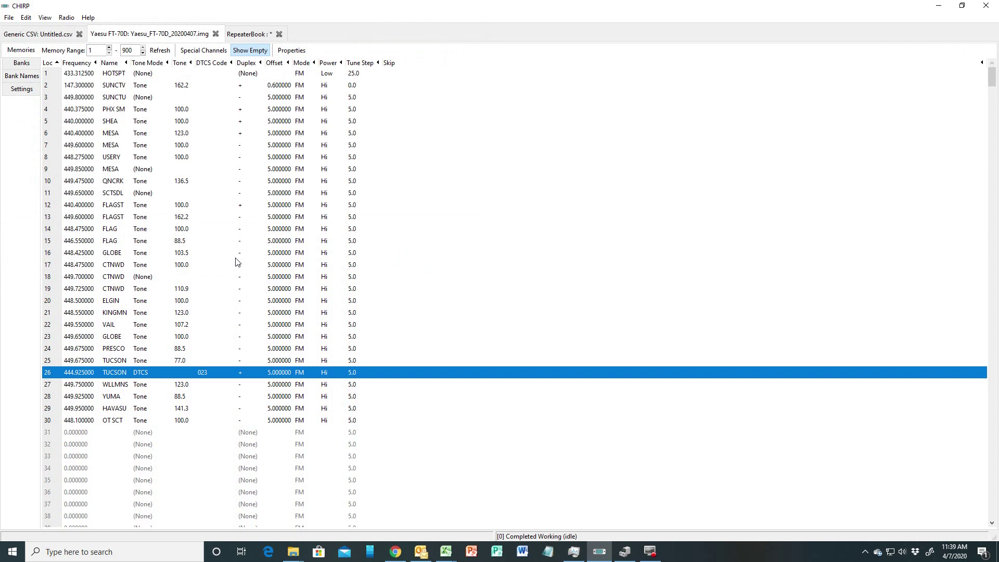
- Start the upload of the saved memories to the Yaesu FT-70D radio through port COM5
left_click(67, 18)
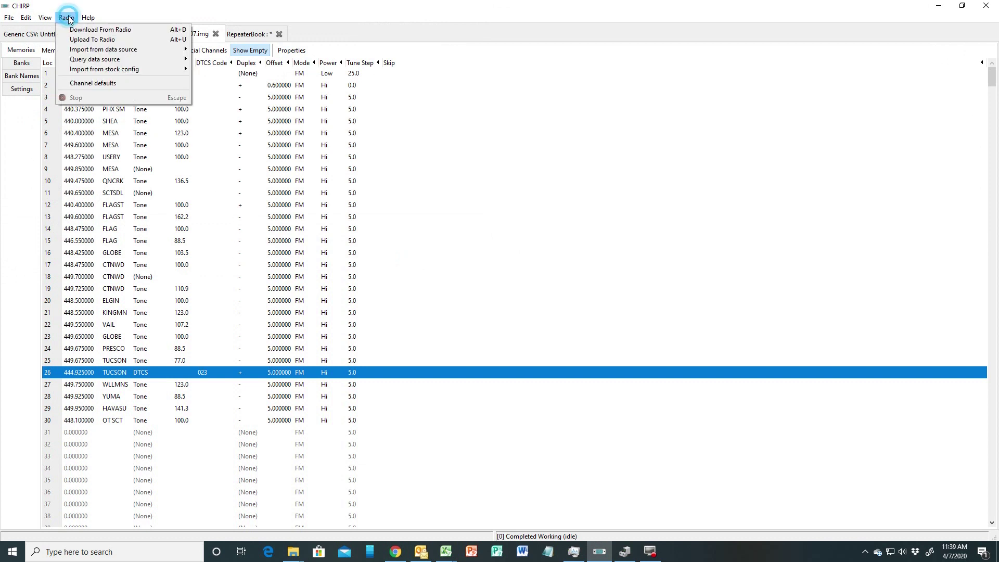
left_click(117, 40)
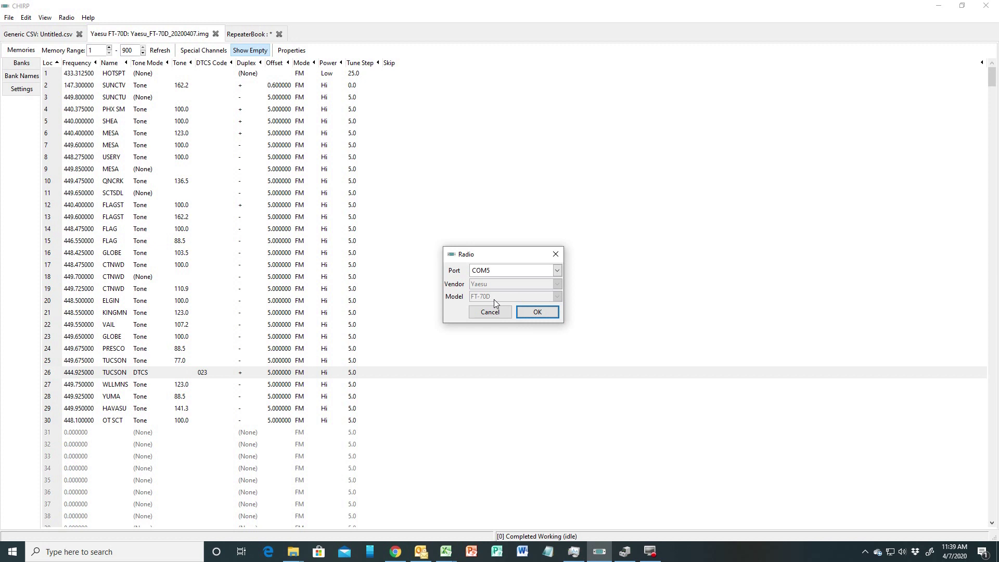
left_click(537, 313)
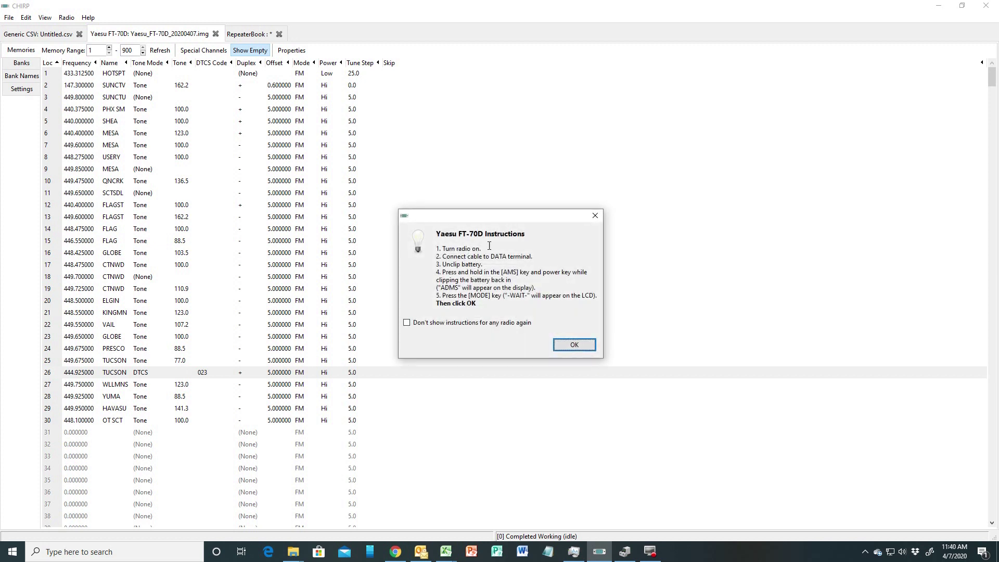